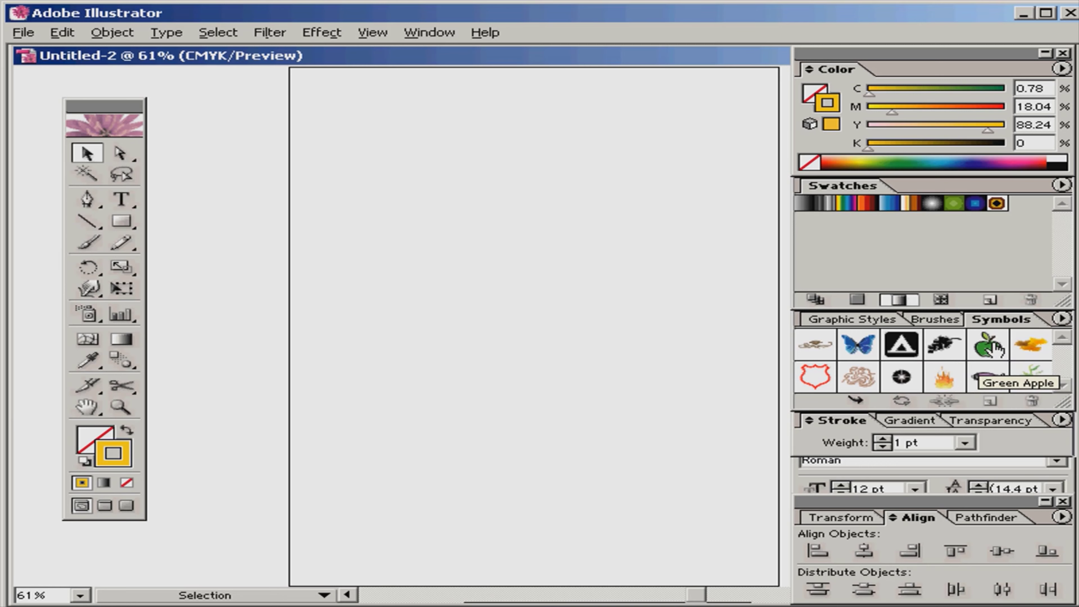
Place one Green Apple symbol instance near the middle of the artboard and select it.
left_click(982, 354)
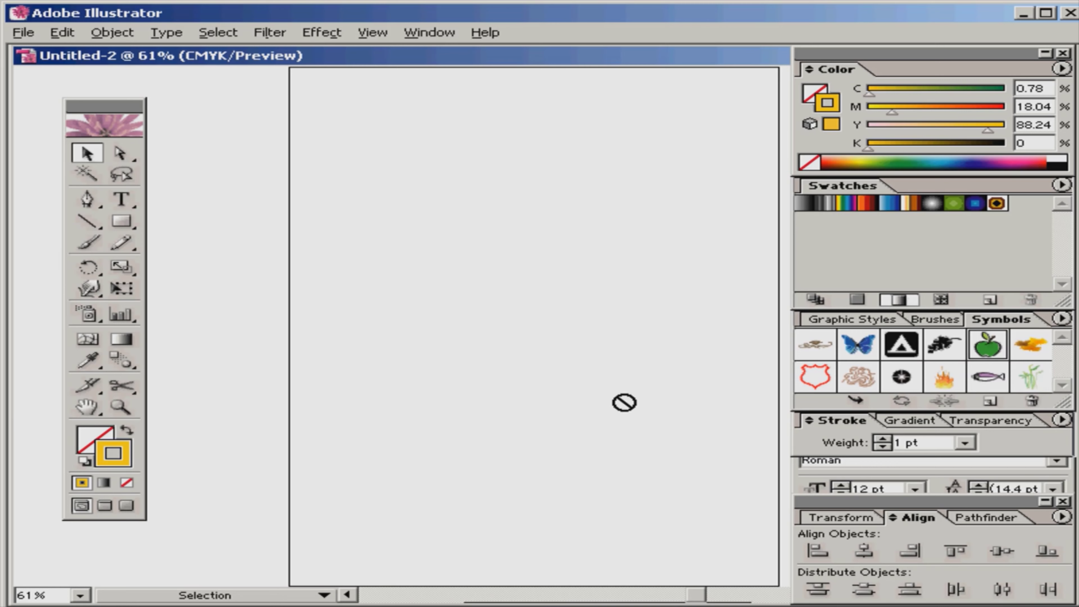
left_click_drag(624, 402, 464, 320)
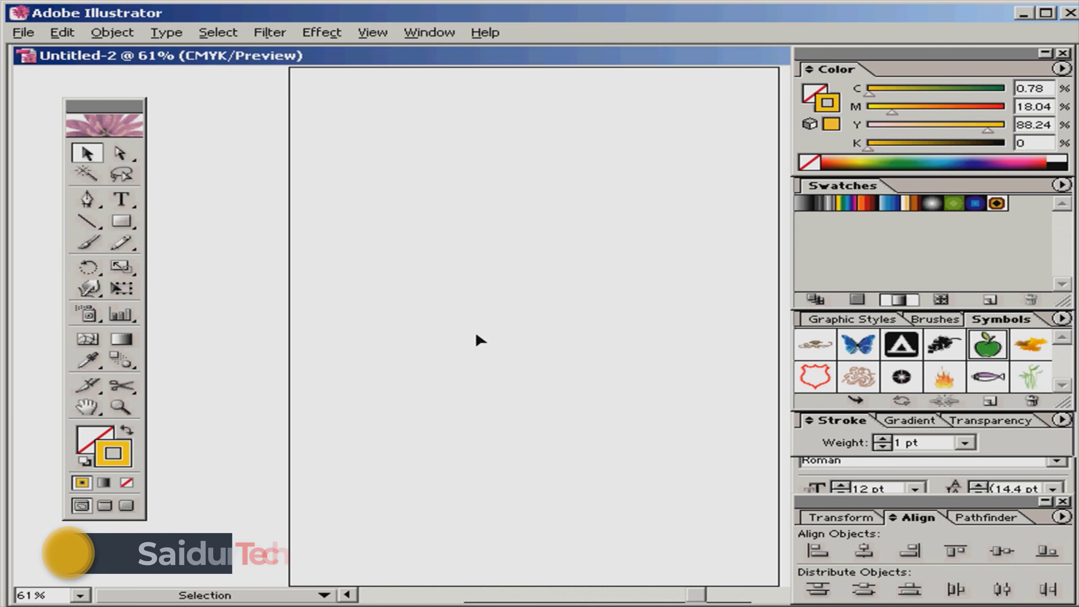
left_click(500, 360)
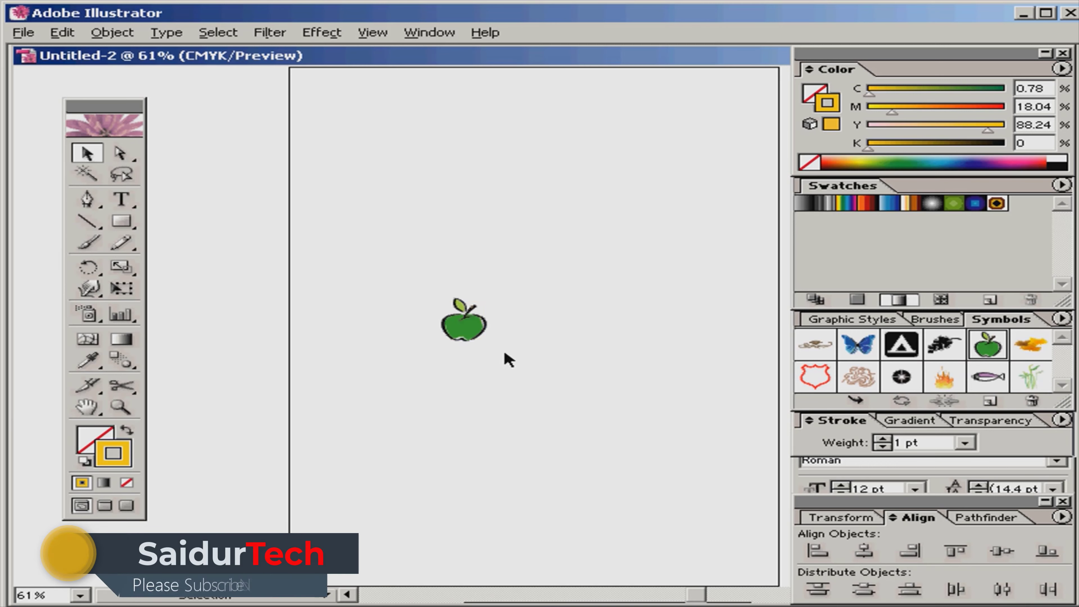
left_click(478, 339)
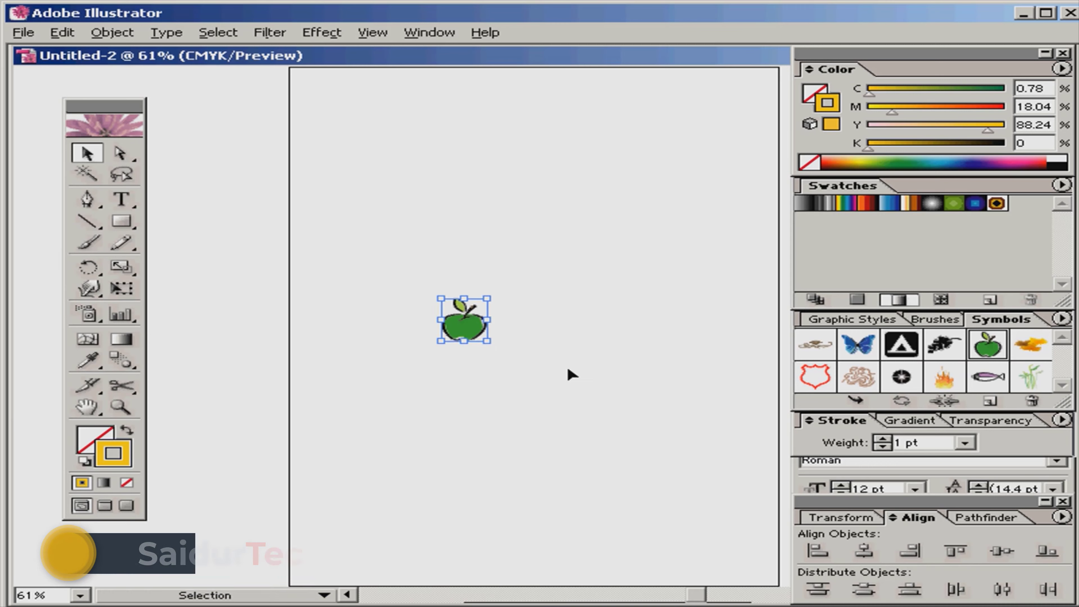
left_click(571, 371)
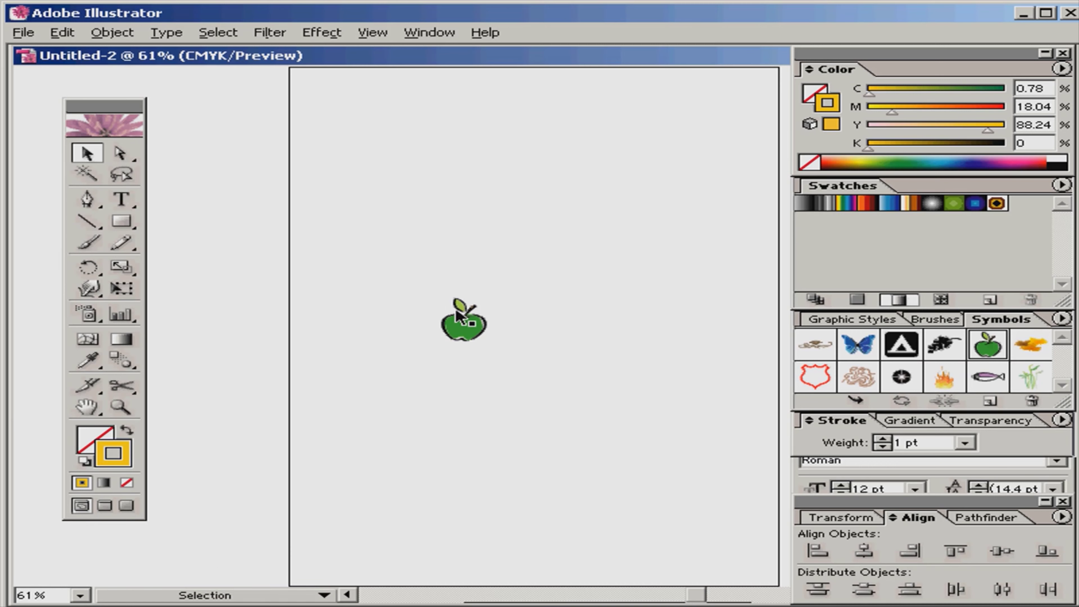
left_click(454, 335)
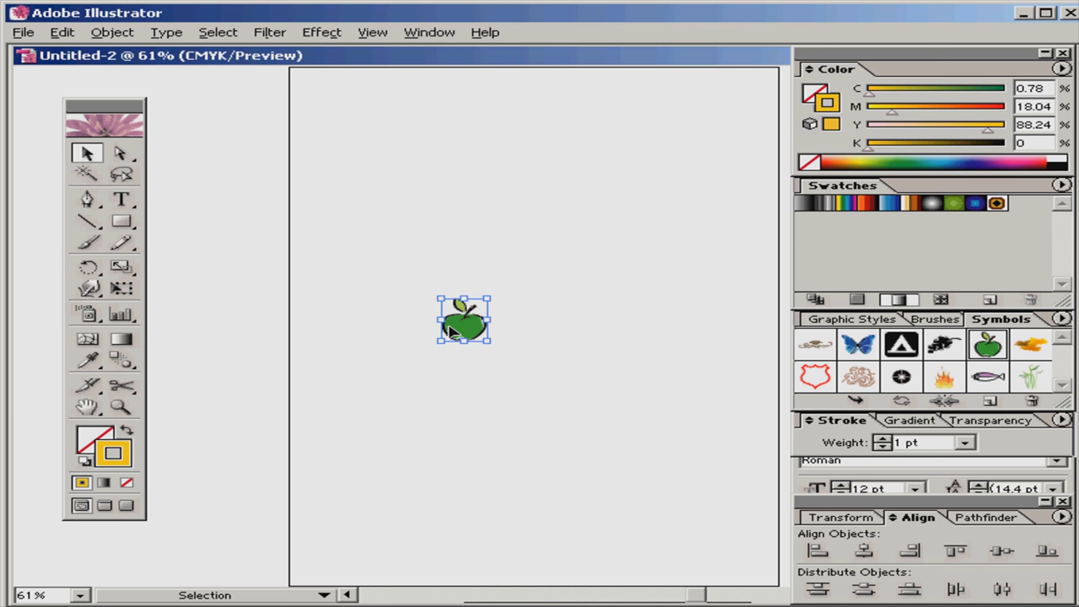
Spray more Green Apple instances into the selected set with the Symbol Sprayer, forming clusters at its left, lower right and top.
left_click(85, 325)
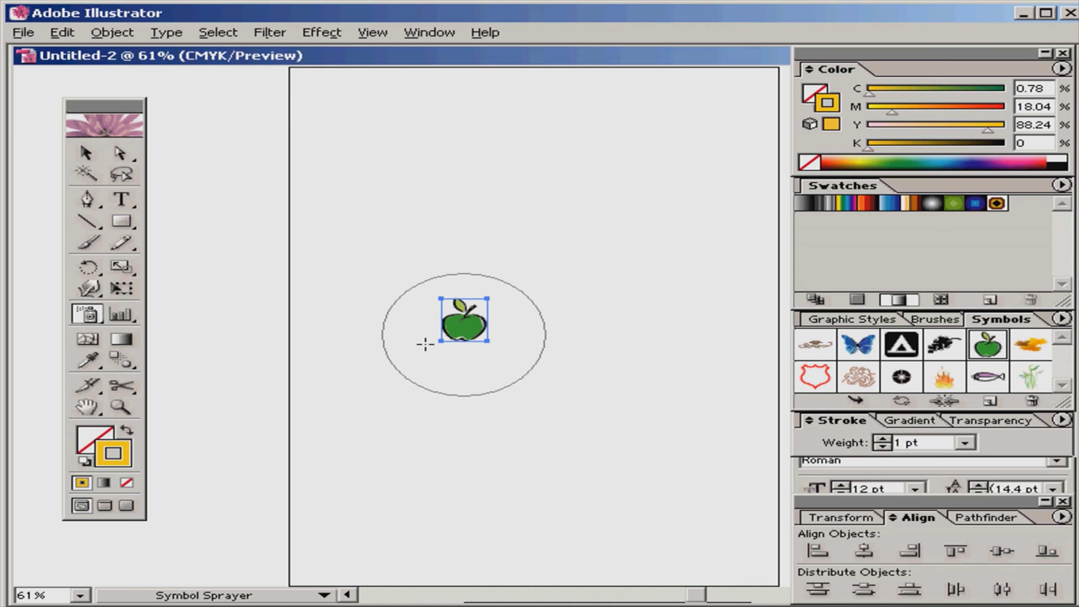
mouse_move(372, 358)
left_mouse_down()
mouse_move(356, 354)
mouse_move(393, 374)
left_mouse_up()
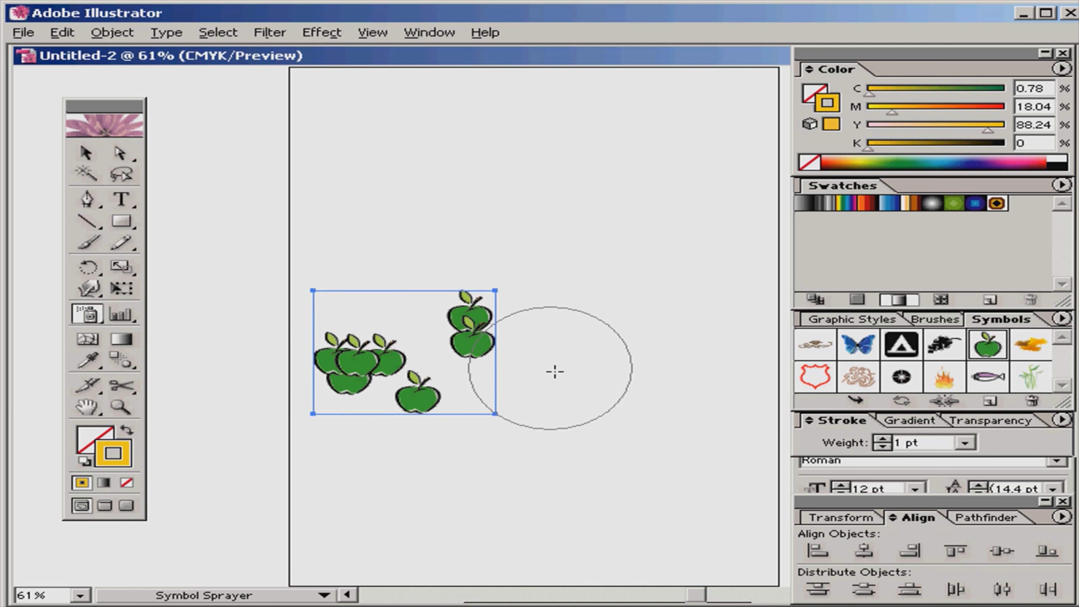
mouse_move(535, 373)
left_mouse_down()
mouse_move(515, 380)
mouse_move(554, 329)
left_mouse_up()
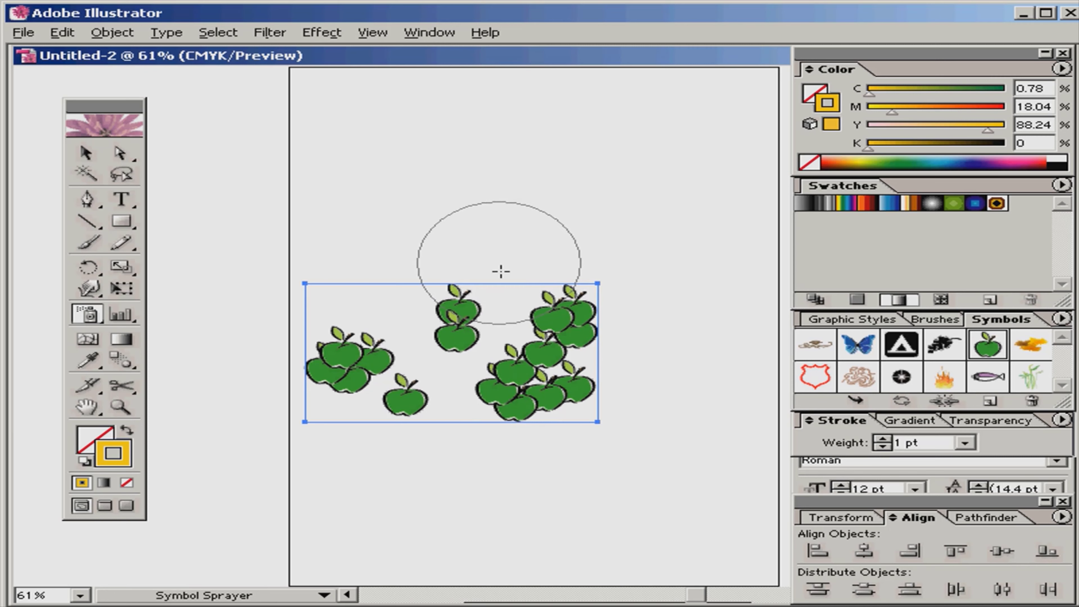
mouse_move(494, 274)
left_mouse_down()
mouse_move(463, 276)
mouse_move(486, 243)
left_mouse_up()
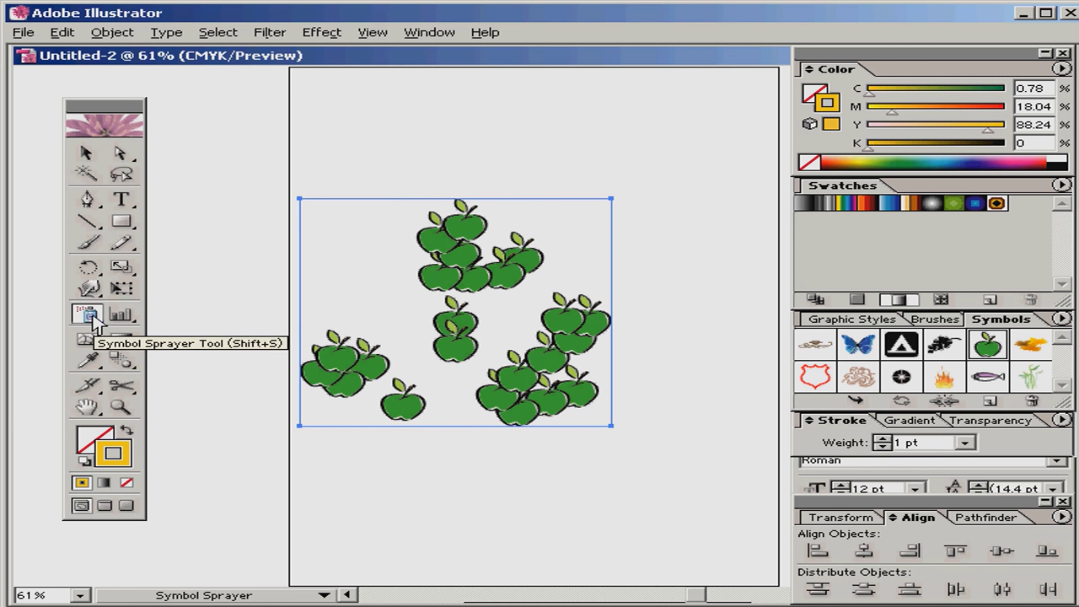
Spread the apples in the top and right-hand clusters outward with the Symbol Shifter.
left_click_drag(97, 325, 142, 326)
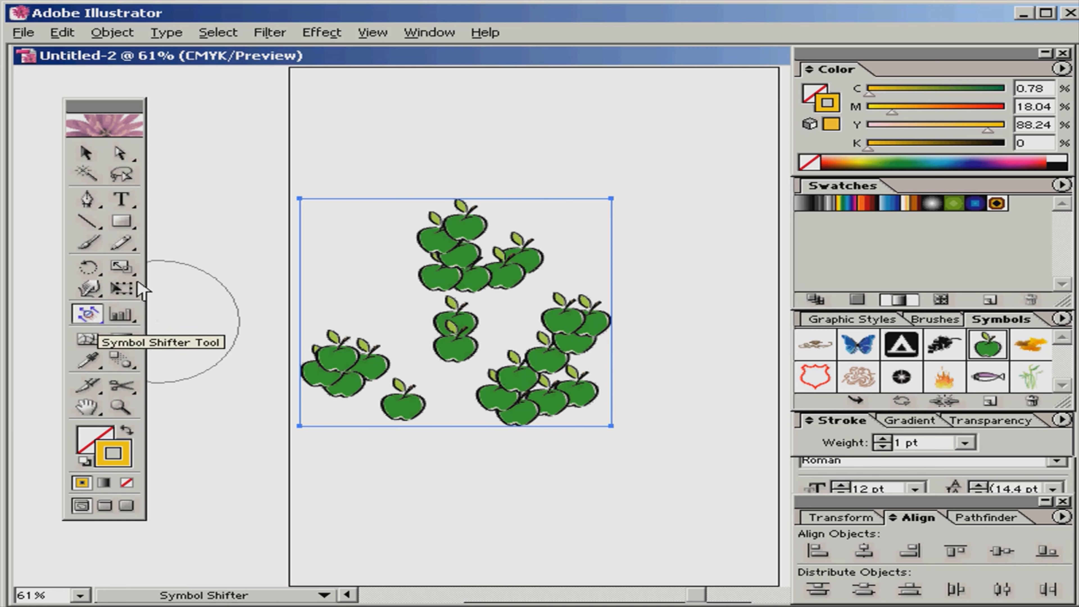
left_click_drag(446, 253, 367, 257)
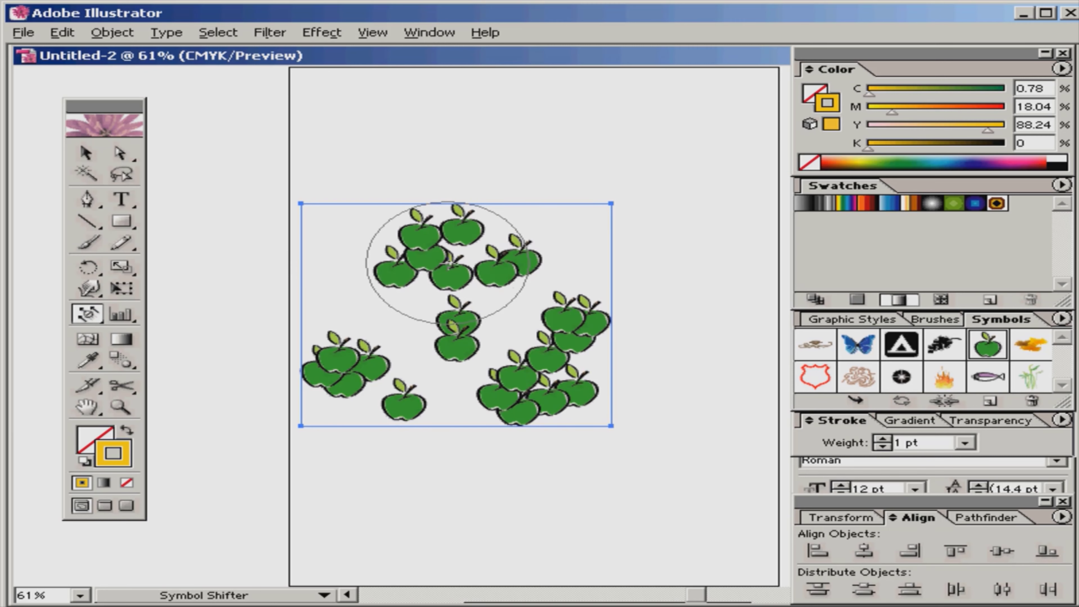
mouse_move(438, 241)
left_mouse_down()
mouse_move(379, 228)
mouse_move(376, 216)
left_mouse_up()
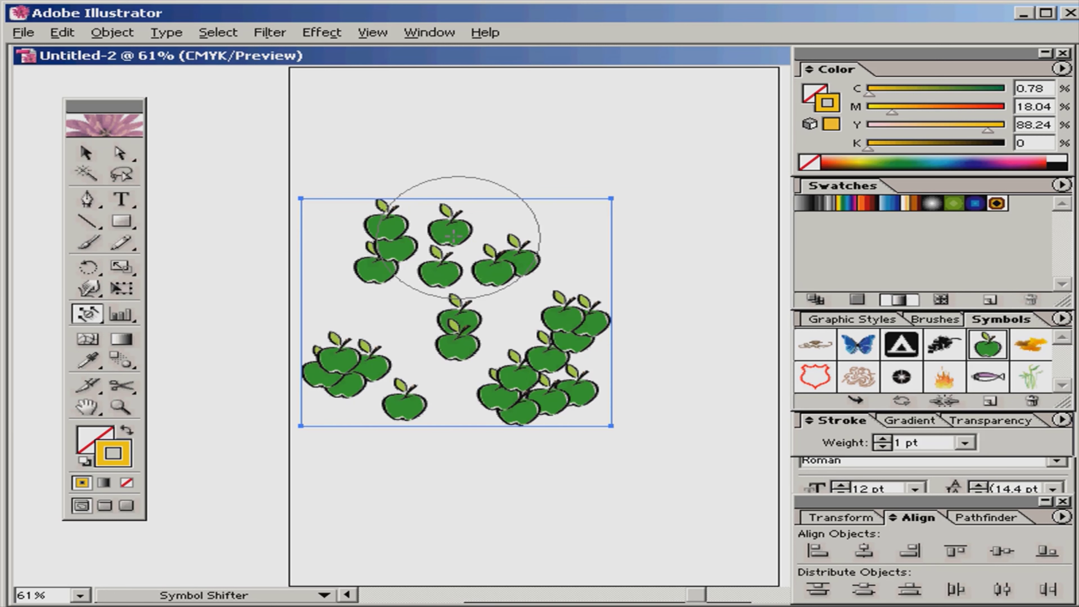
left_click_drag(565, 250, 577, 254)
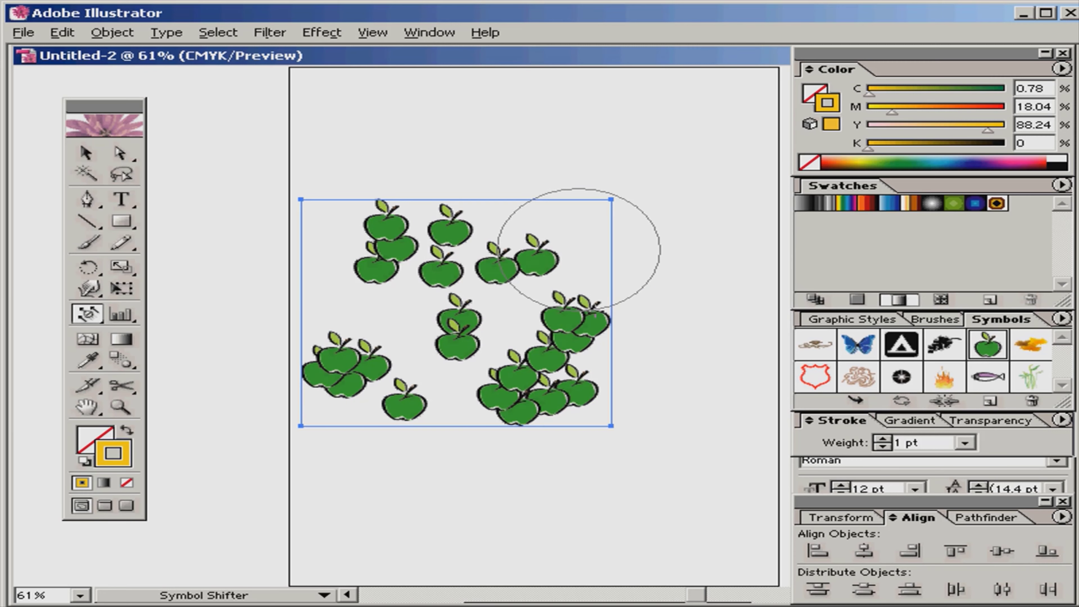
left_click_drag(600, 372, 626, 372)
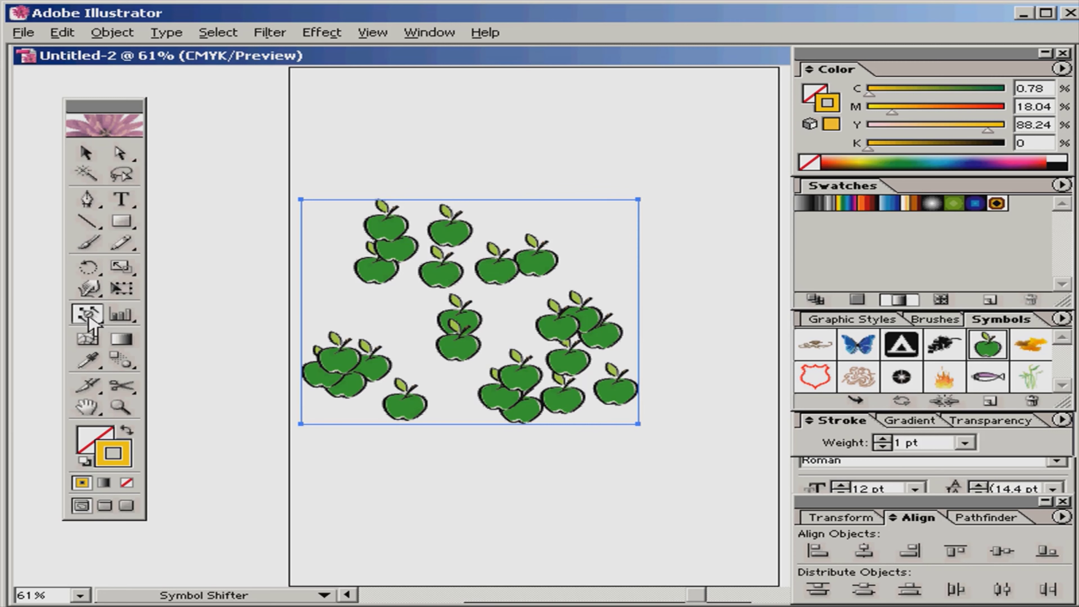
Pull the apples in the upper cluster slightly closer together with the Symbol Scruncher.
left_click_drag(91, 315, 181, 316)
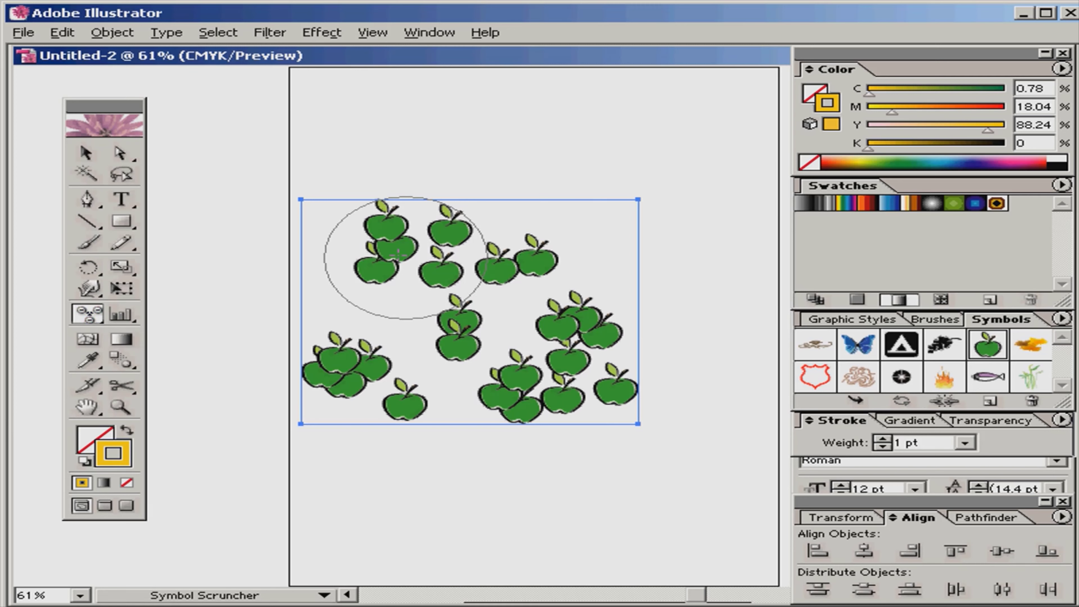
mouse_move(397, 255)
left_mouse_down()
mouse_move(393, 221)
mouse_move(412, 207)
mouse_move(437, 219)
mouse_move(422, 196)
mouse_move(511, 202)
mouse_move(514, 218)
left_mouse_up()
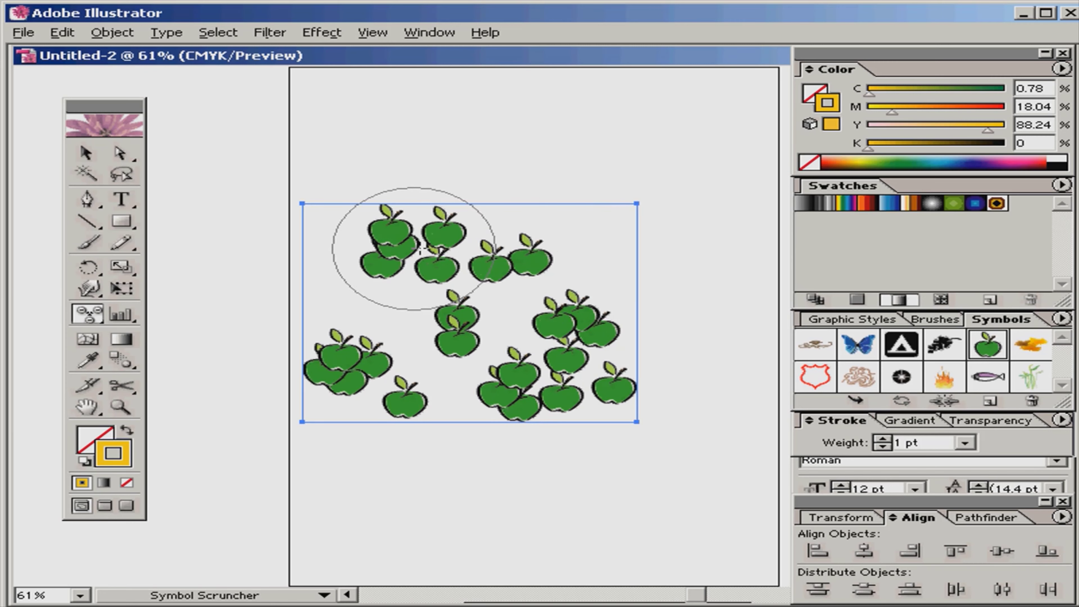
left_click_drag(414, 248, 456, 249)
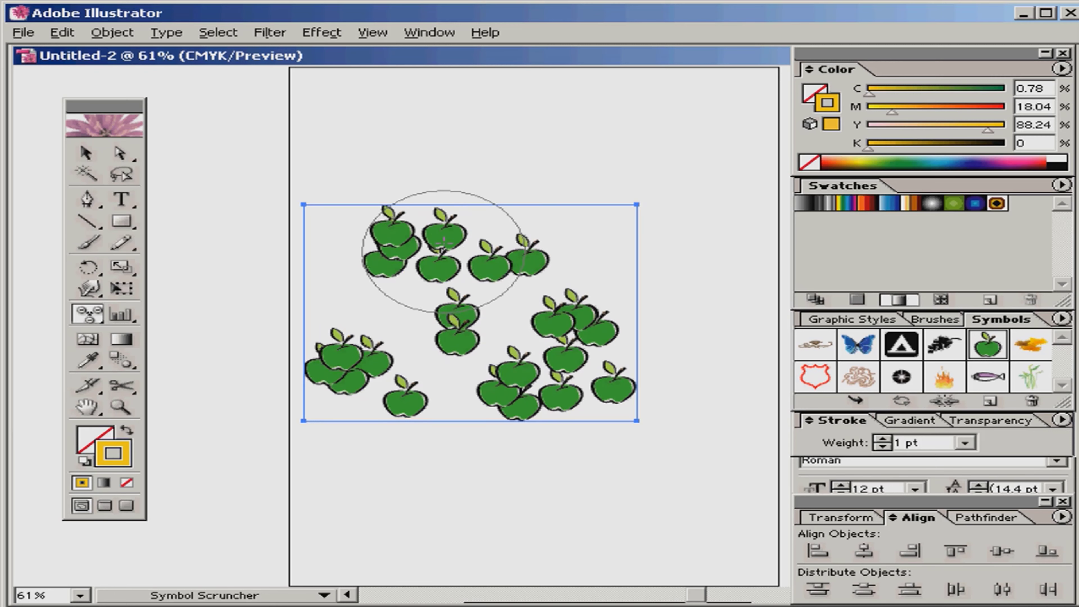
left_click_drag(445, 235, 382, 245)
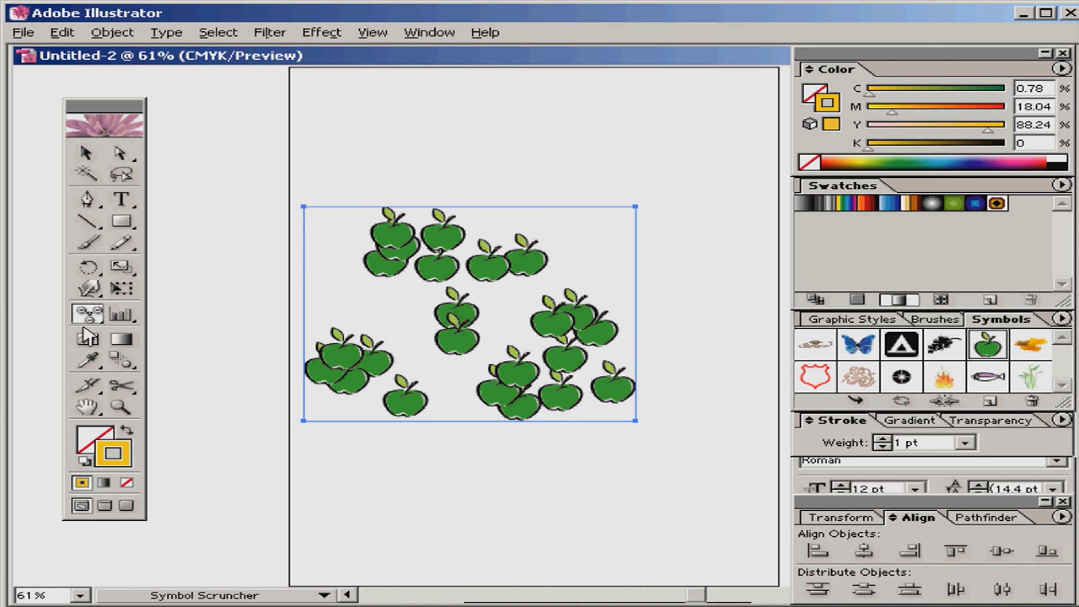
Enlarge apples in the upper-left and lower-right clusters with the Symbol Sizer, and rotate the upper-left ones clockwise with the Symbol Spinner.
left_click_drag(101, 327, 226, 327)
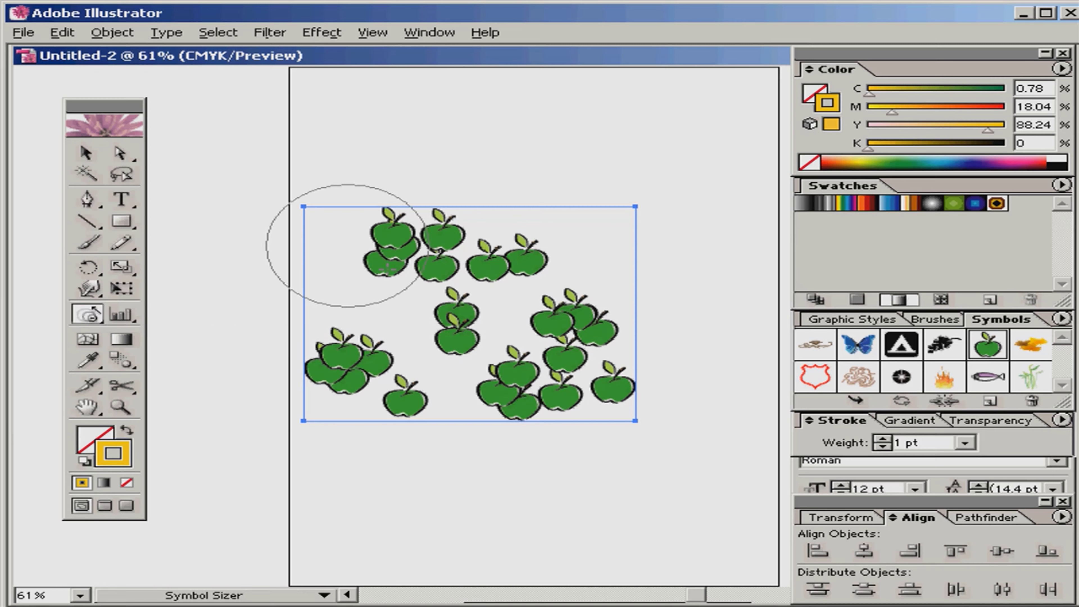
mouse_move(394, 240)
left_mouse_down()
mouse_move(414, 225)
mouse_move(432, 234)
mouse_move(403, 231)
mouse_move(403, 242)
left_mouse_up()
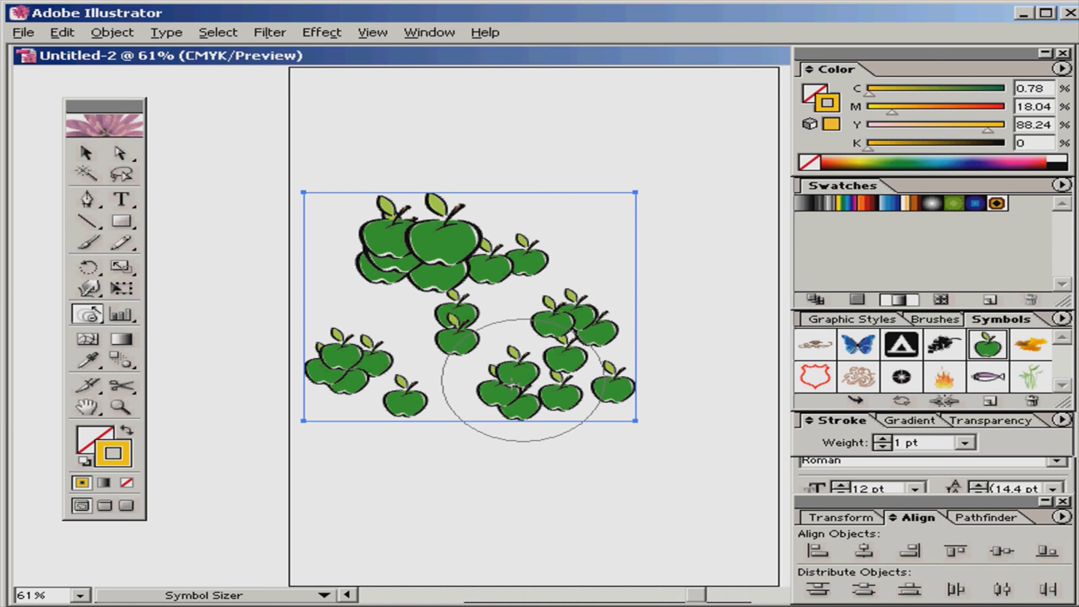
mouse_move(488, 406)
left_mouse_down()
mouse_move(524, 457)
mouse_move(553, 525)
left_mouse_up()
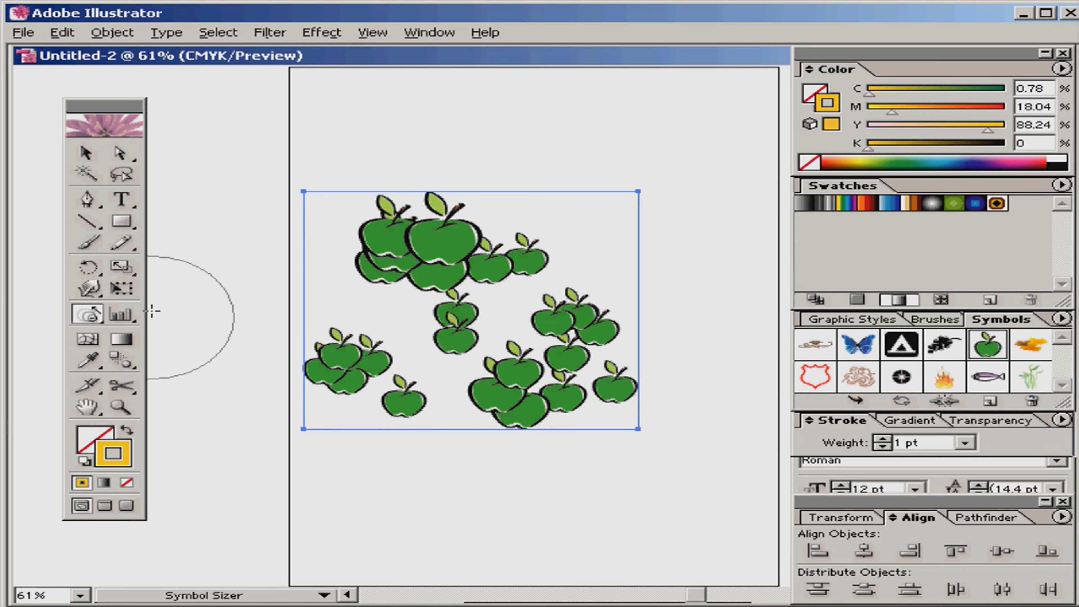
left_click_drag(96, 318, 247, 321)
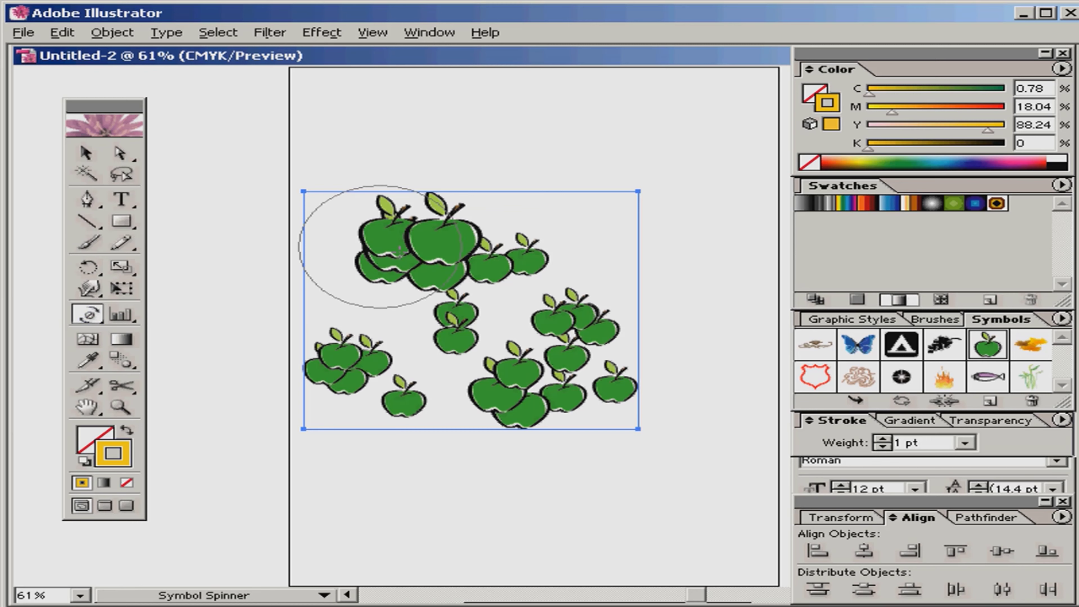
mouse_move(405, 245)
left_mouse_down()
mouse_move(435, 220)
mouse_move(474, 222)
left_mouse_up()
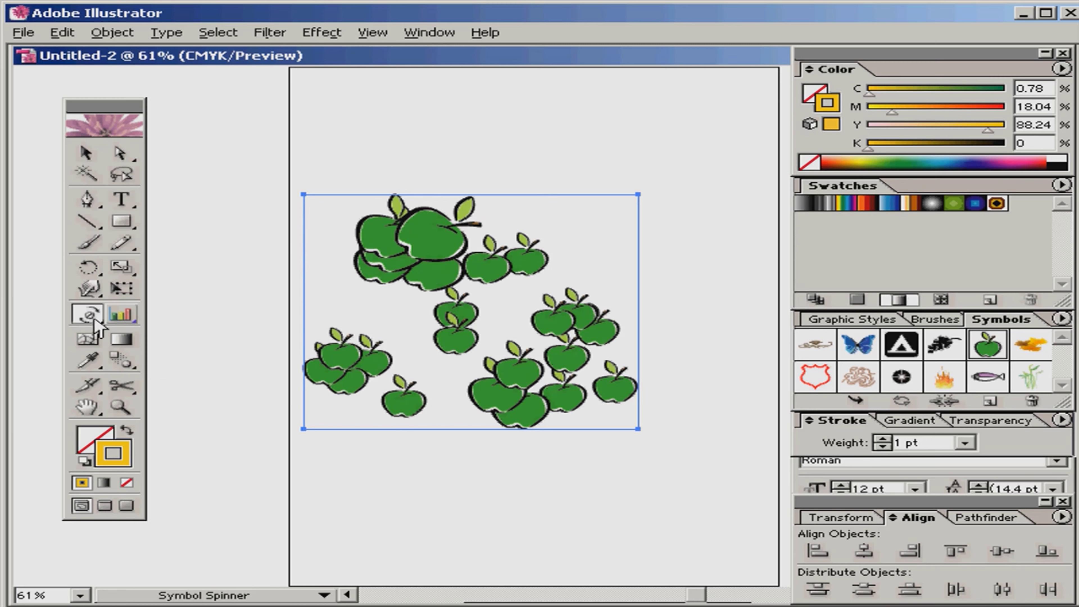
Set the fill colour to red and tint the large upper-left apples with repeated applications of the Symbol Stainer.
left_click_drag(98, 327, 276, 330)
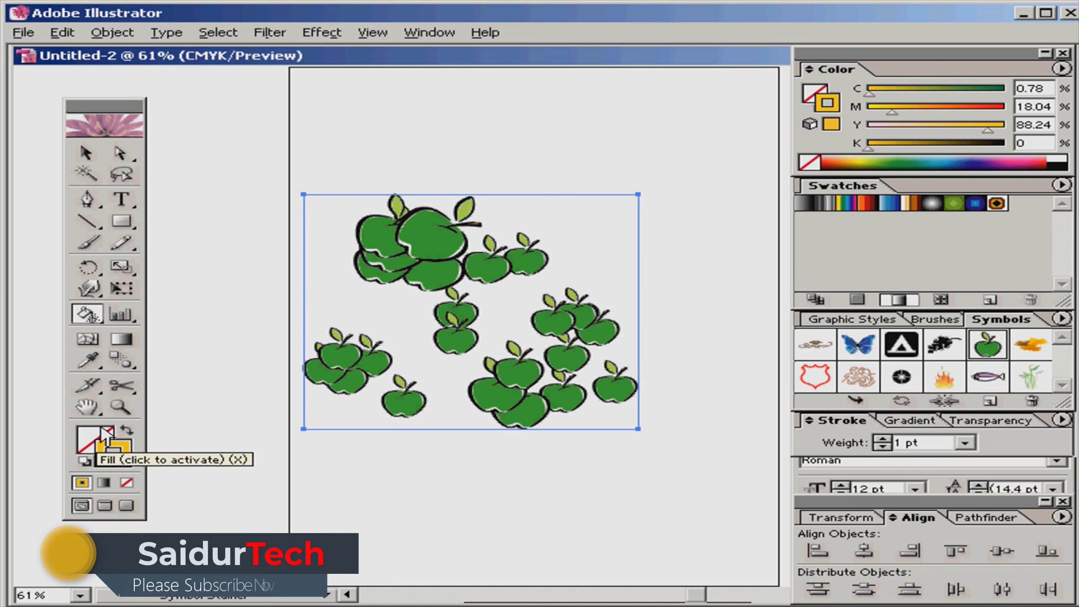
left_click(109, 438)
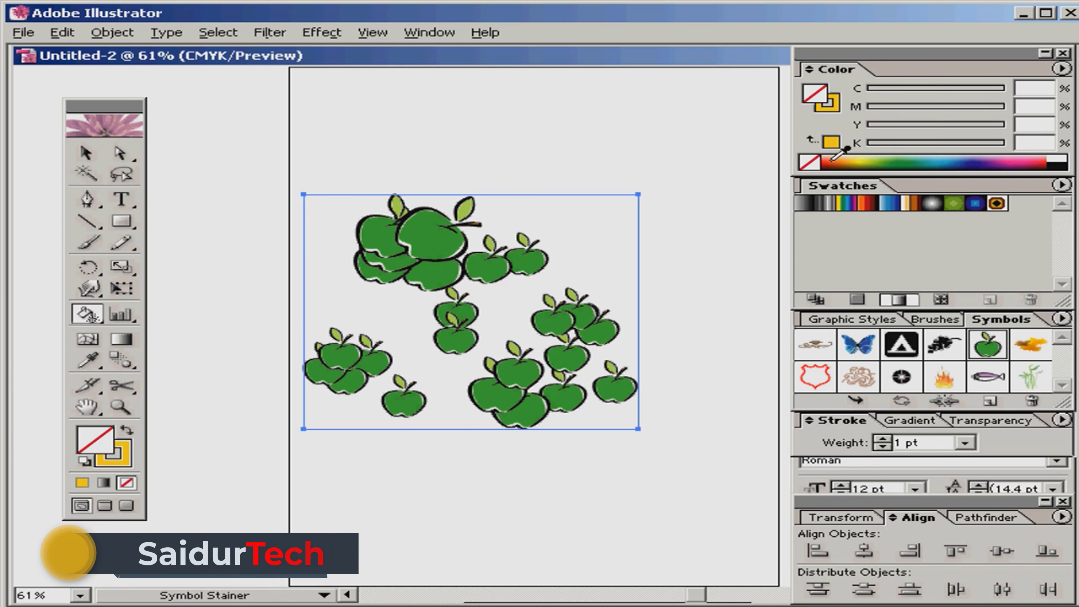
left_click(832, 160)
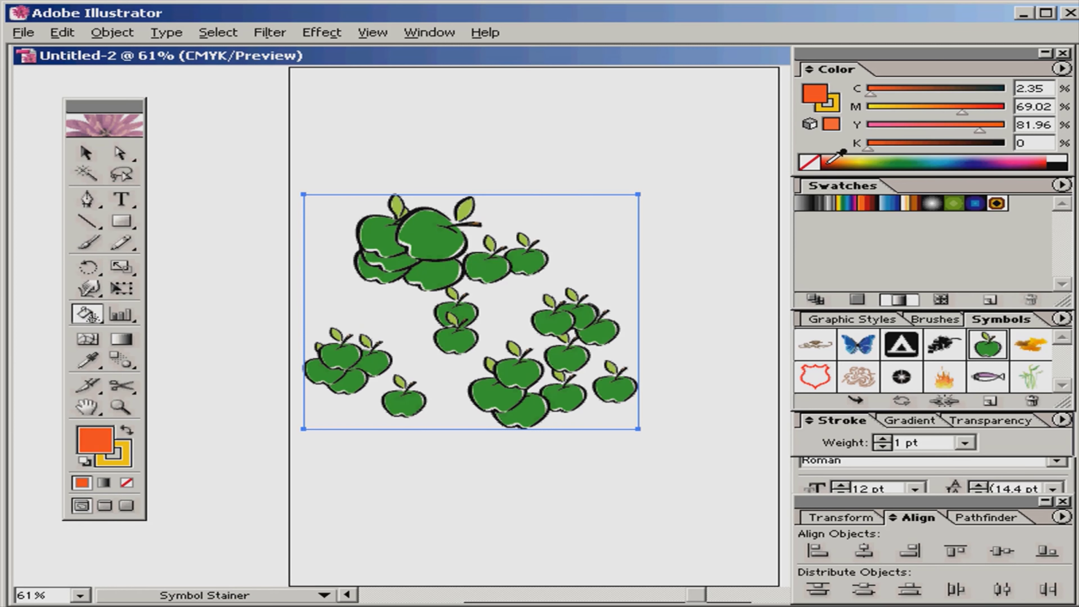
left_click(830, 162)
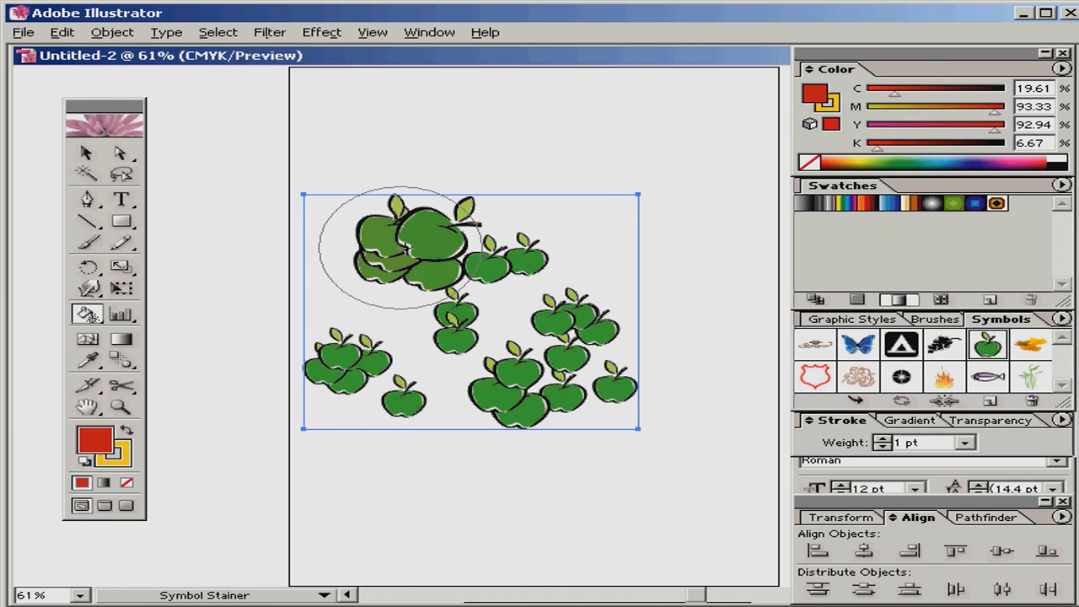
left_click_drag(407, 248, 417, 246)
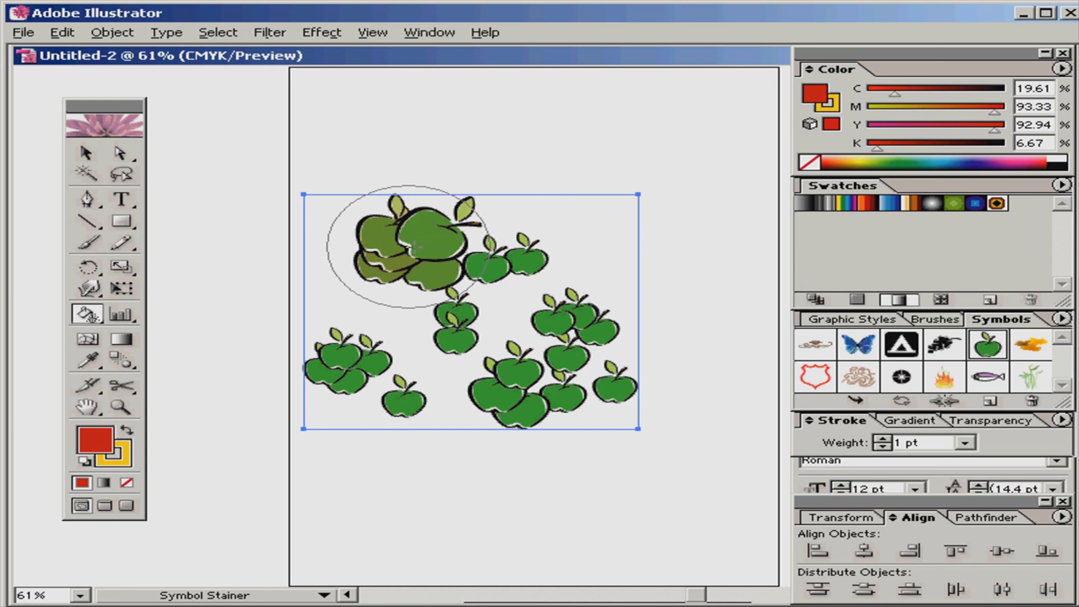
left_click(415, 247)
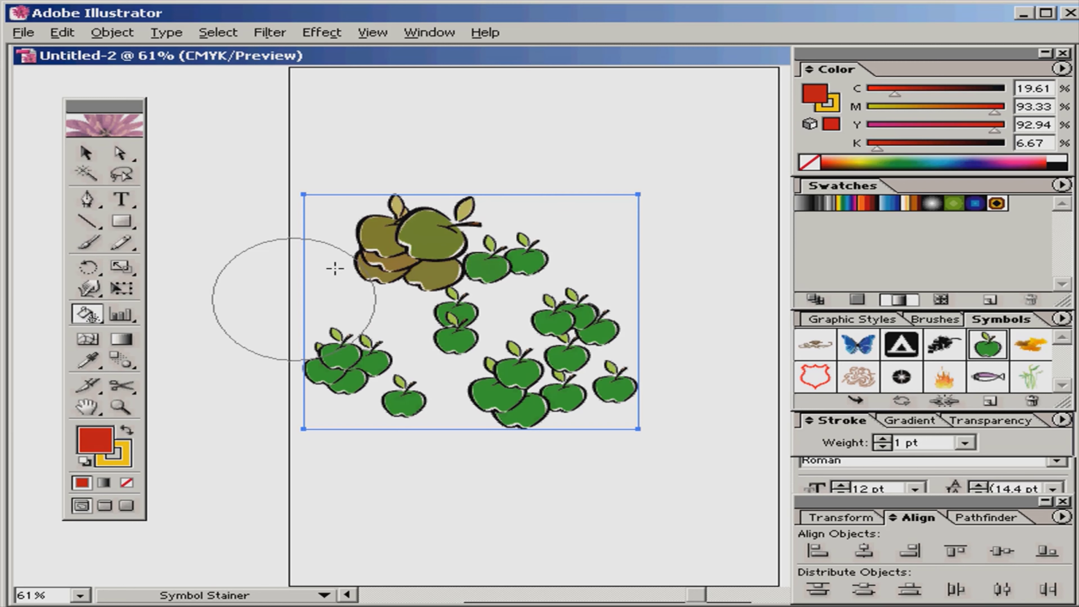
left_click(415, 247)
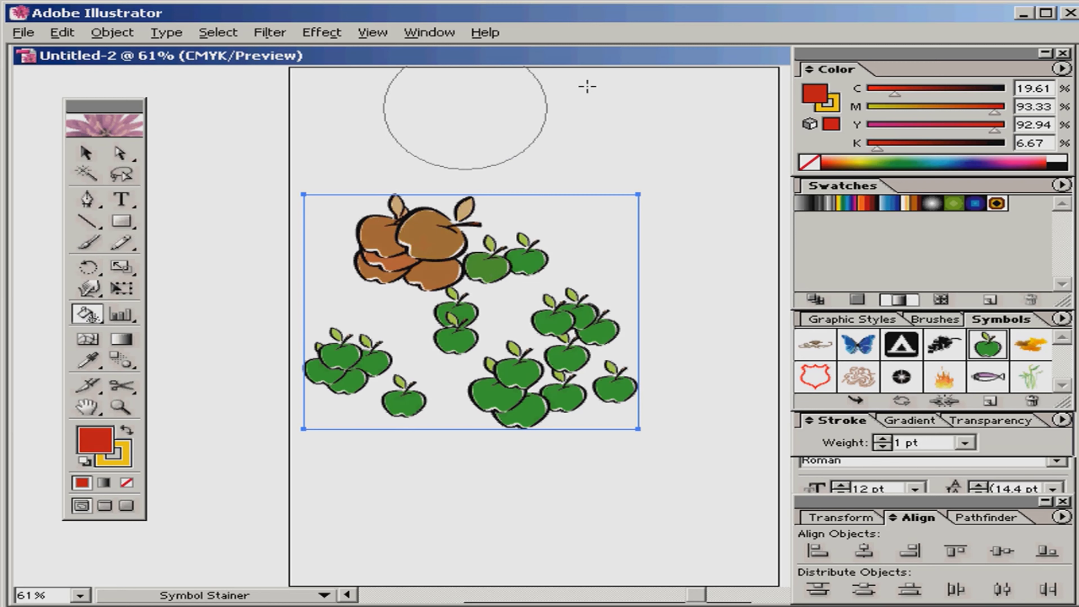
Make the lower-right and right-hand apples partly transparent with the Symbol Screener, and return to the Selection tool.
left_click_drag(102, 325, 319, 323)
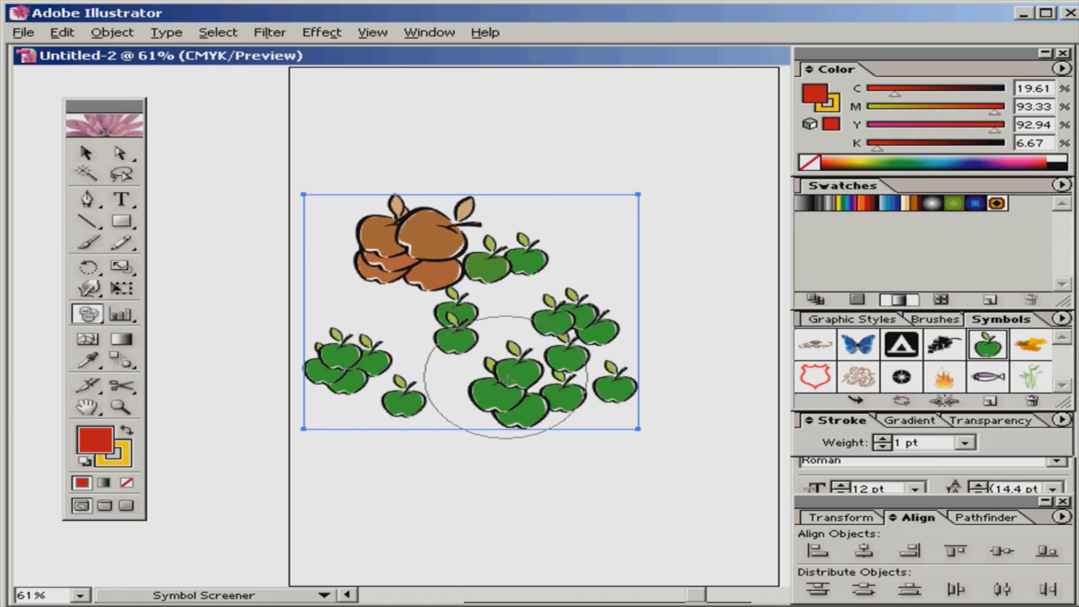
left_click_drag(516, 387, 519, 384)
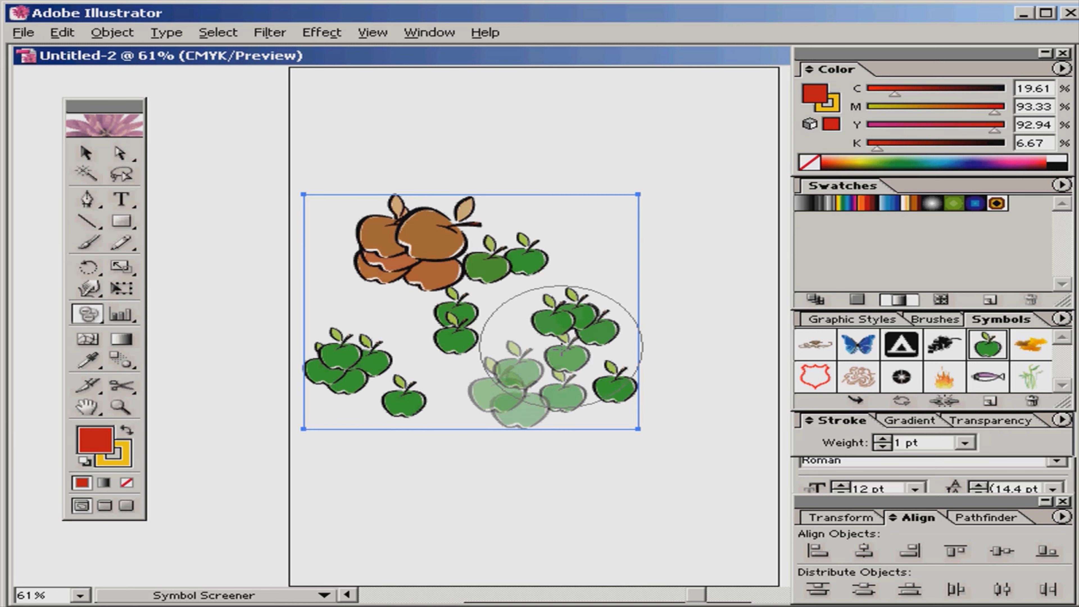
left_click_drag(561, 346, 570, 380)
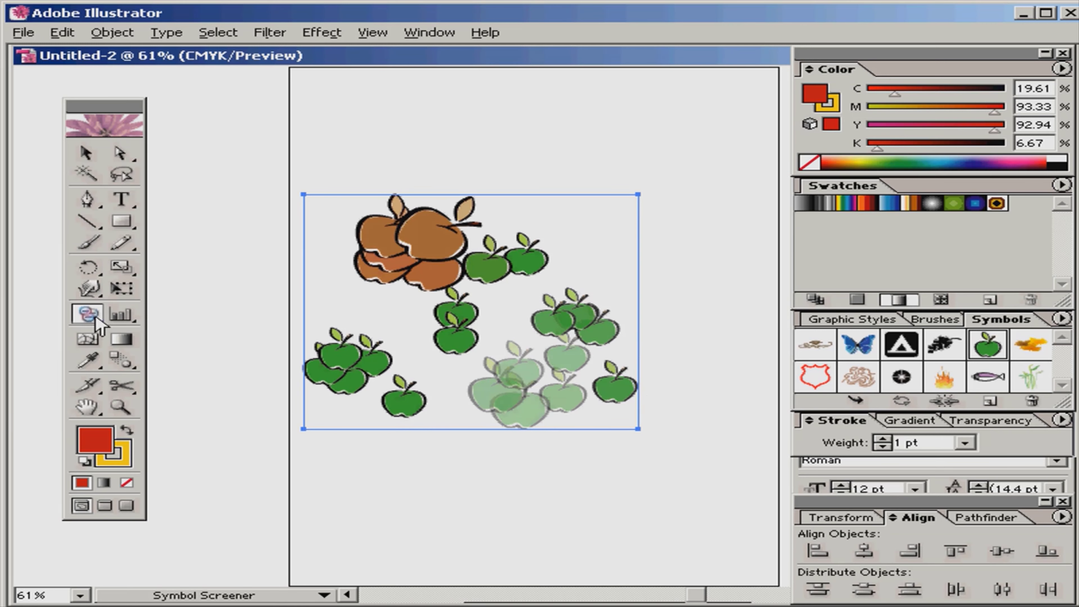
mouse_move(102, 325)
left_mouse_down()
mouse_move(310, 326)
mouse_move(159, 340)
mouse_move(104, 324)
left_mouse_up()
left_click(87, 154)
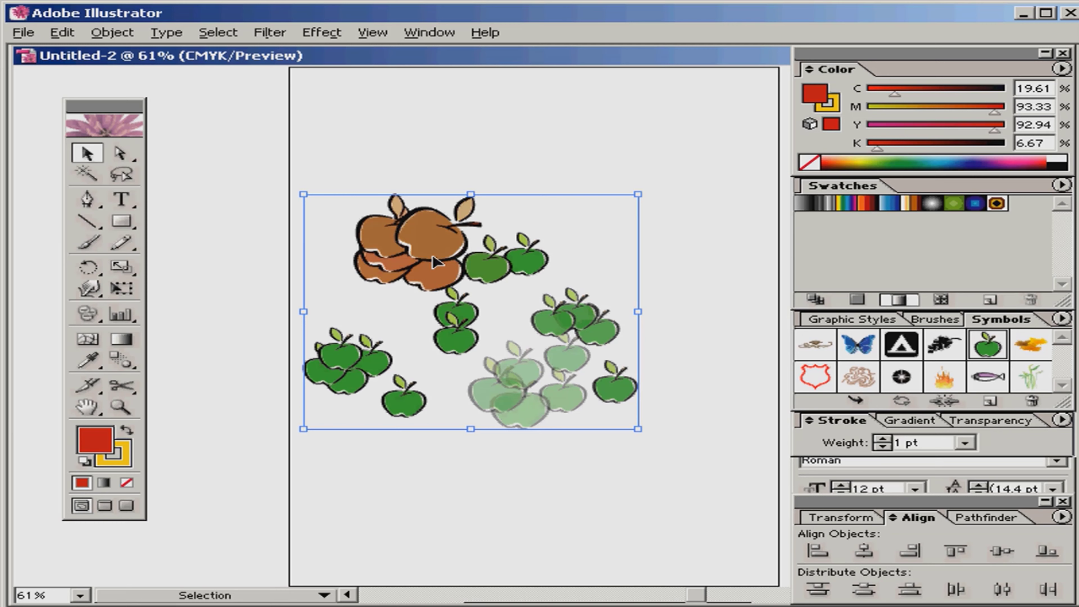
Delete the sprayed apple symbol set from the artboard.
key("Delete")
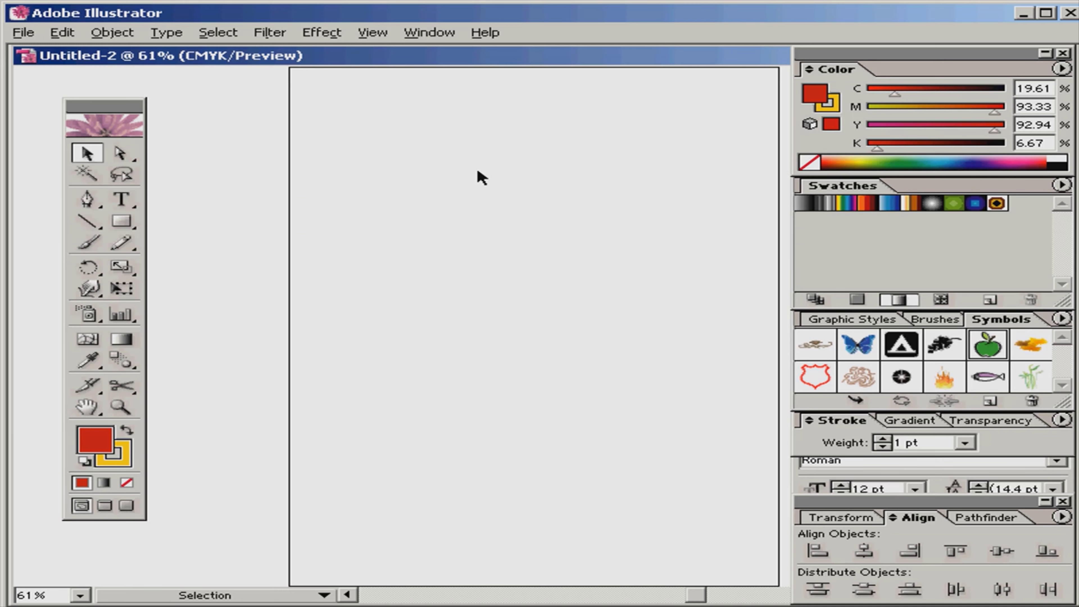
Open the Food symbol library, look through its symbols, and close it.
left_click(430, 33)
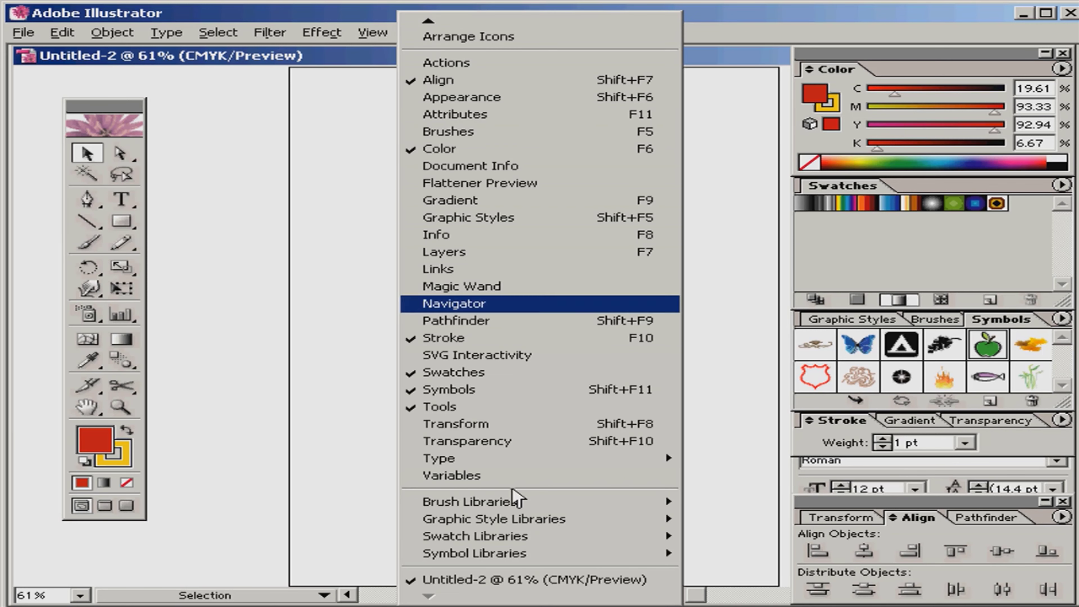
mouse_move(516, 562)
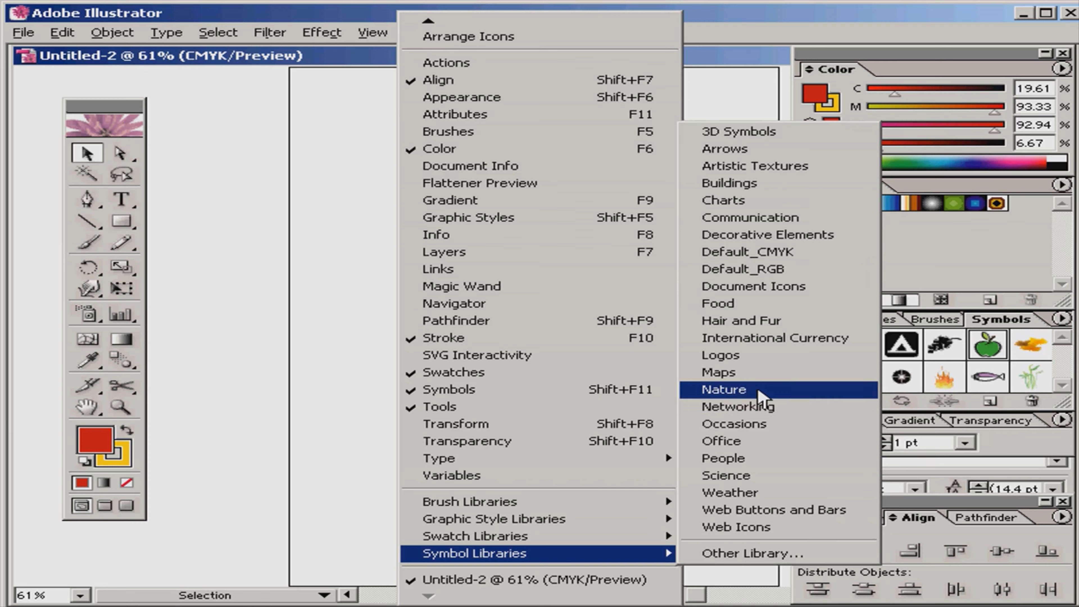
left_click(760, 303)
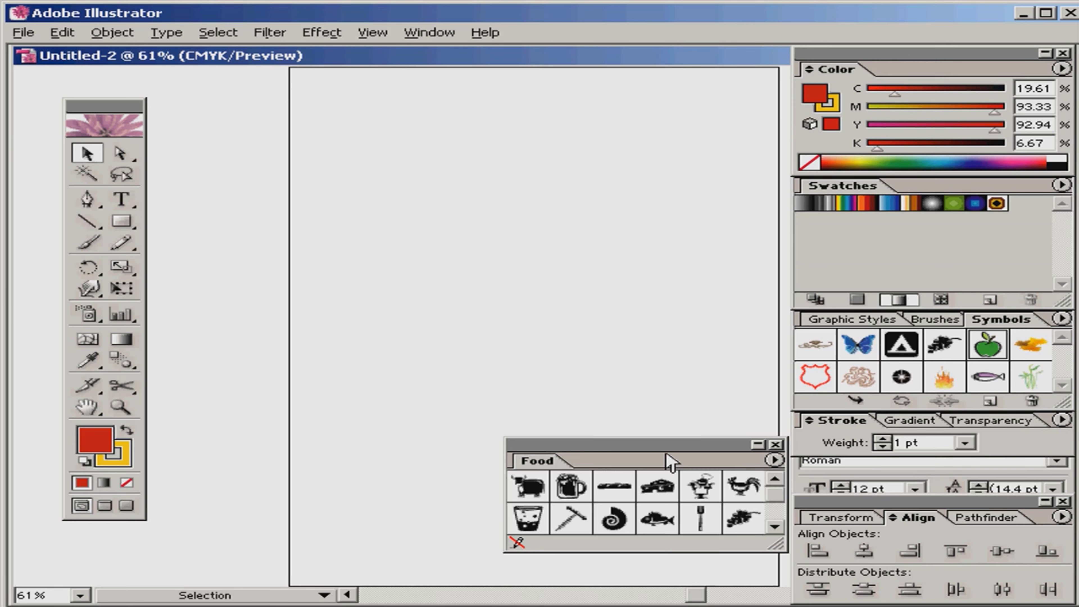
left_click_drag(672, 446, 575, 396)
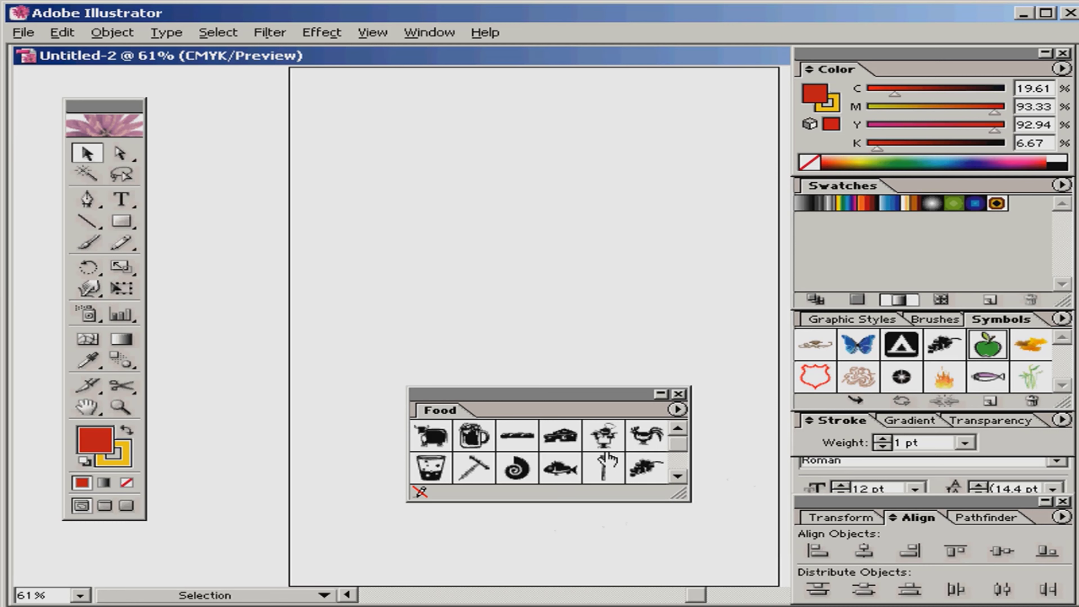
left_click(679, 458)
left_click(677, 460)
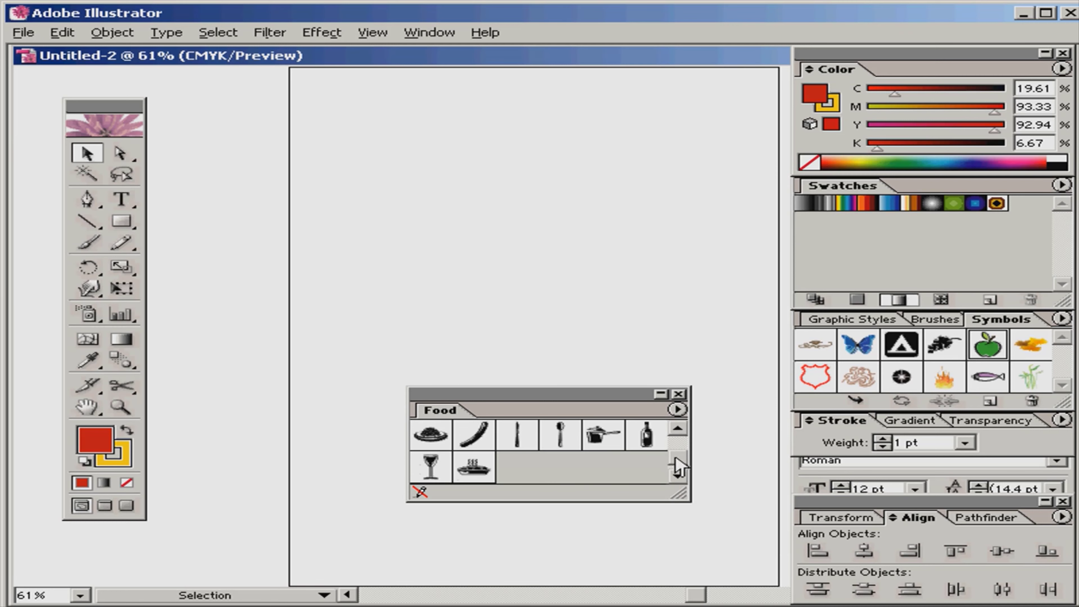
left_click(677, 446)
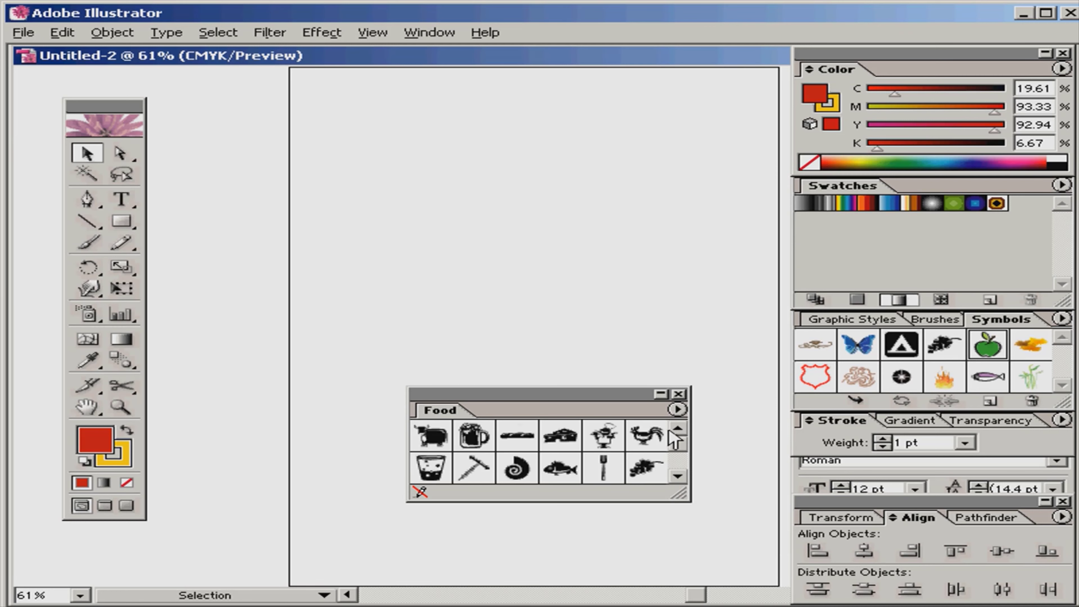
left_click(679, 394)
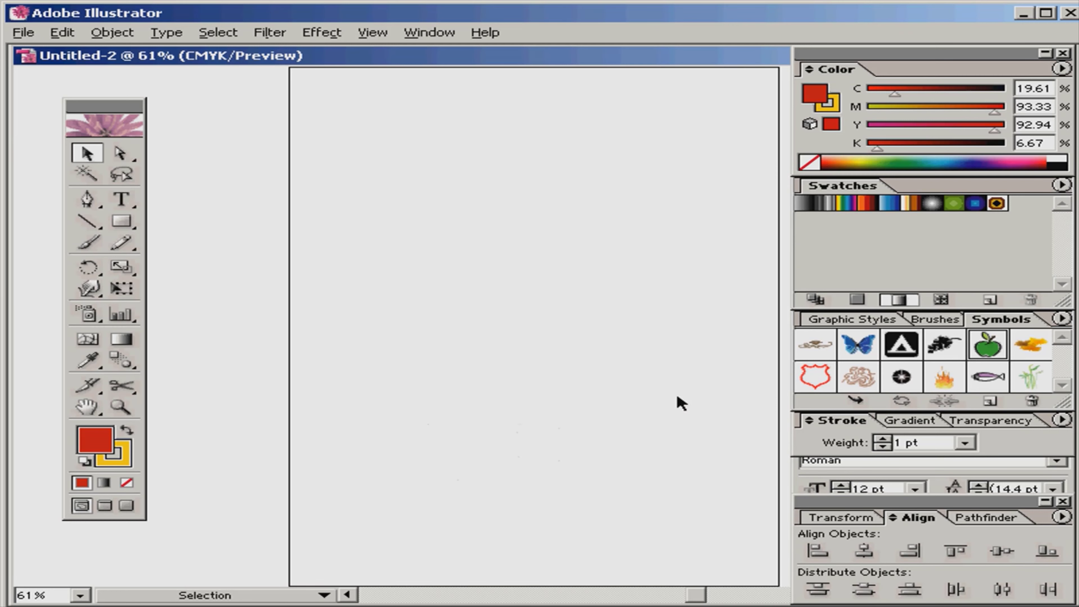
Open the Nature symbol library and expand it to show its symbols.
left_click(424, 32)
mouse_move(577, 555)
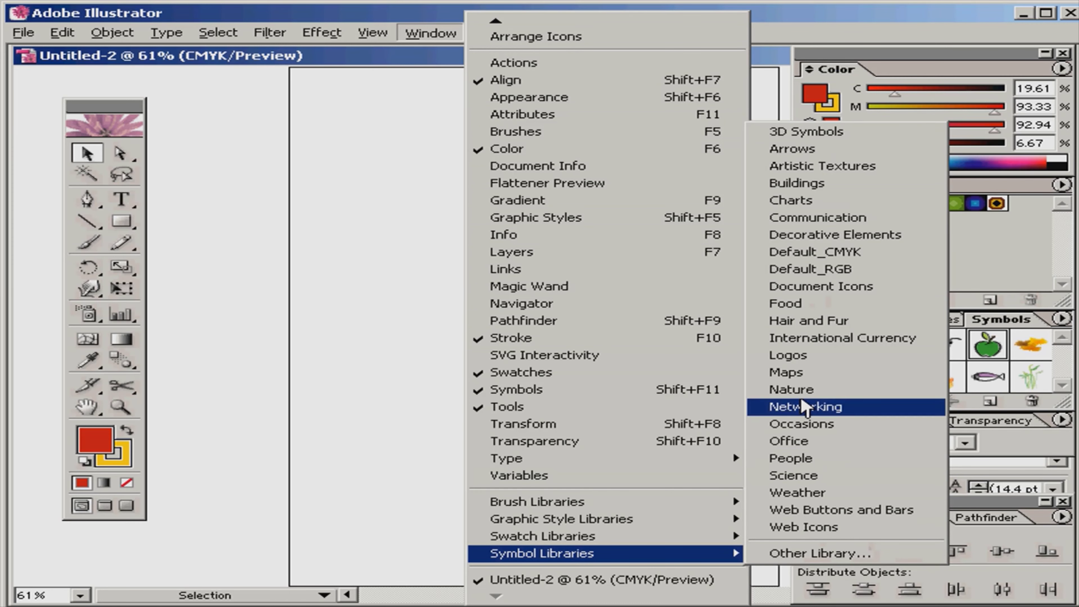
left_click(799, 390)
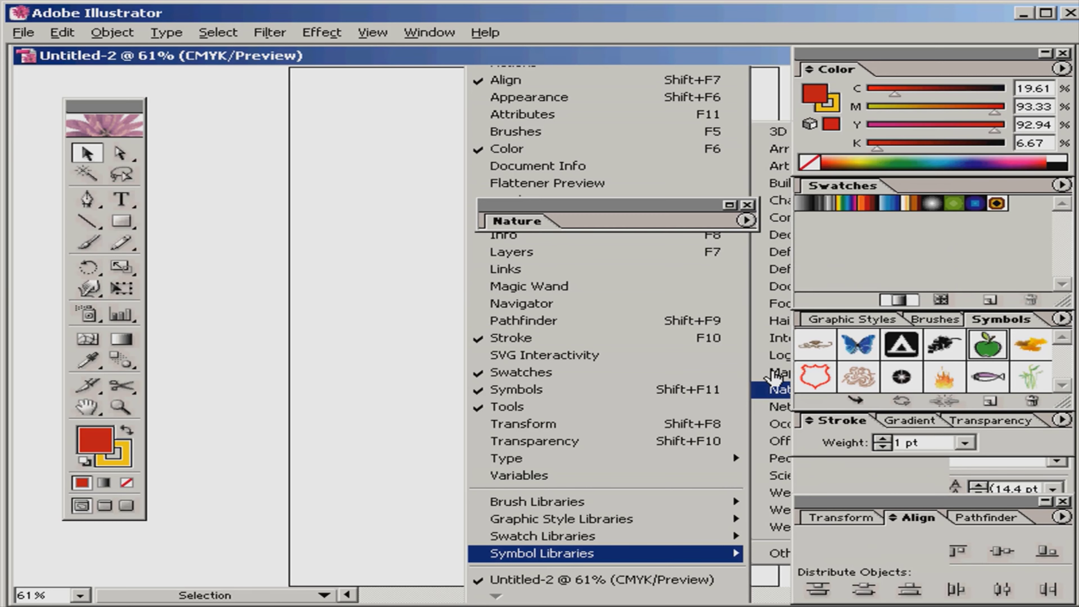
double_click(639, 205)
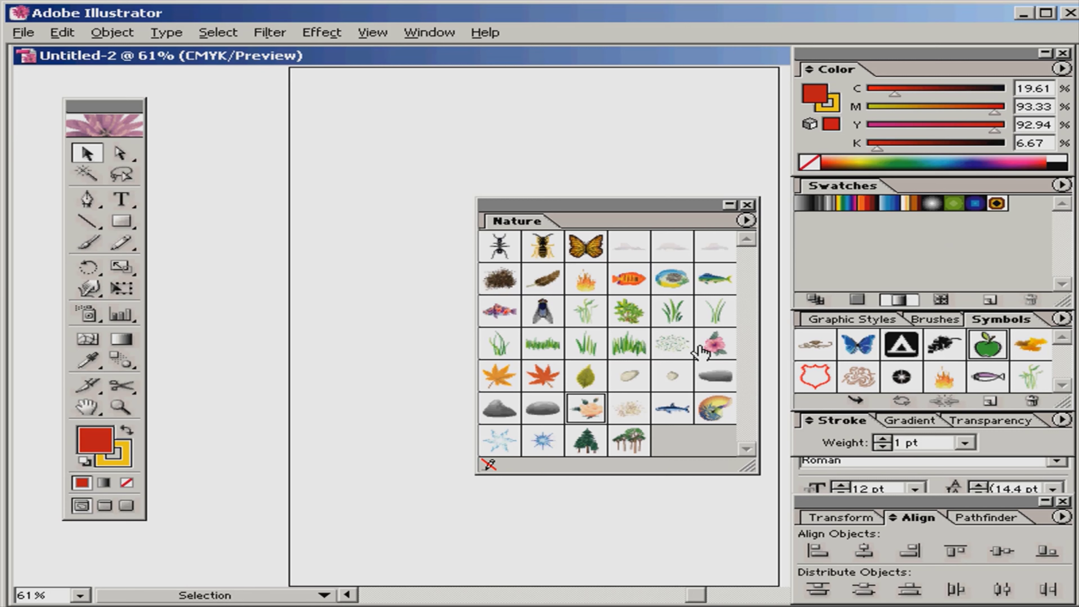
Place the pink hibiscus and the shell symbol on the page, close the Nature library, and deselect everything.
left_click_drag(718, 351, 710, 252)
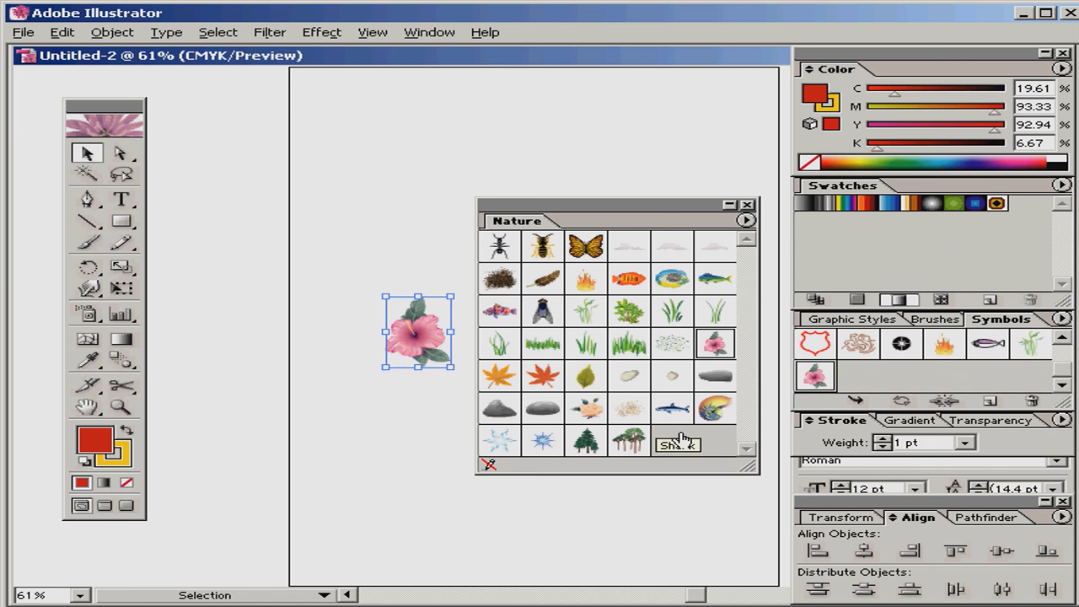
left_click_drag(715, 409, 382, 482)
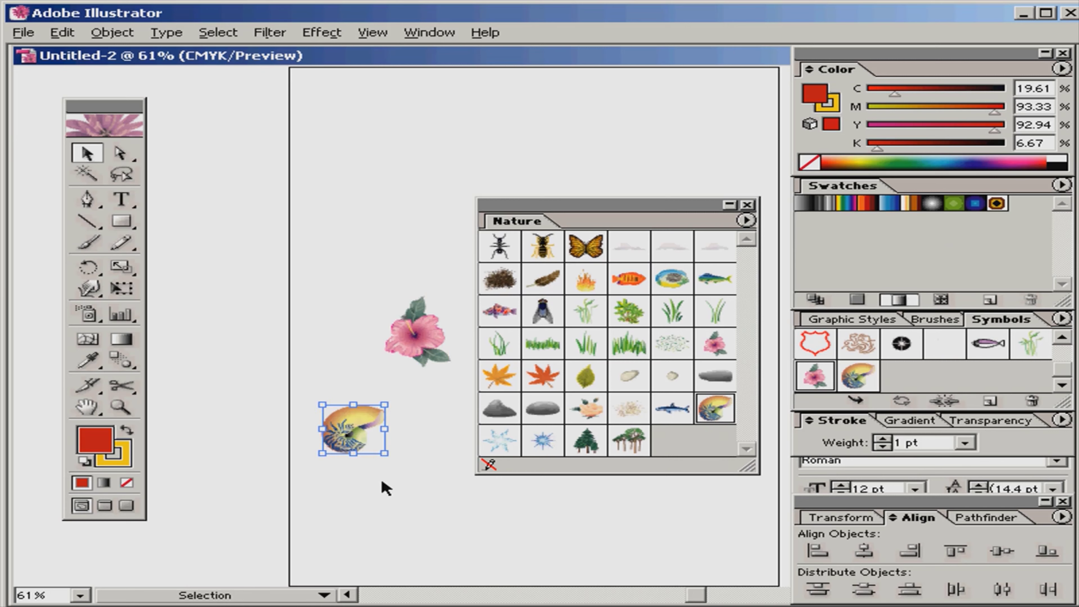
left_click(747, 205)
left_click(772, 298)
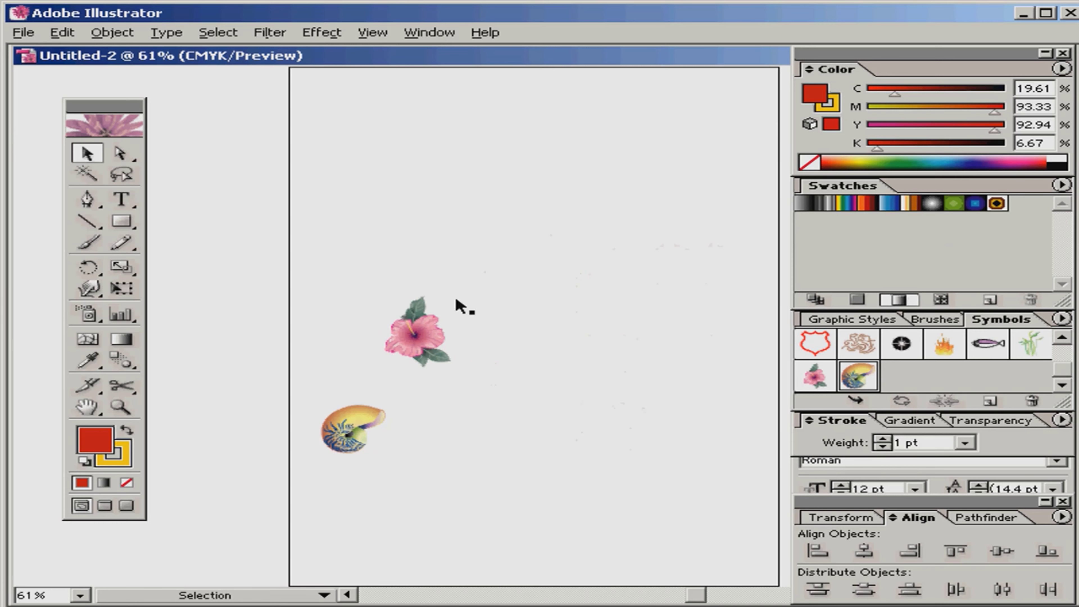
Move the hibiscus slightly up the page and set the Symbol Sprayer's diameter to 107 pt.
left_click_drag(416, 340, 428, 289)
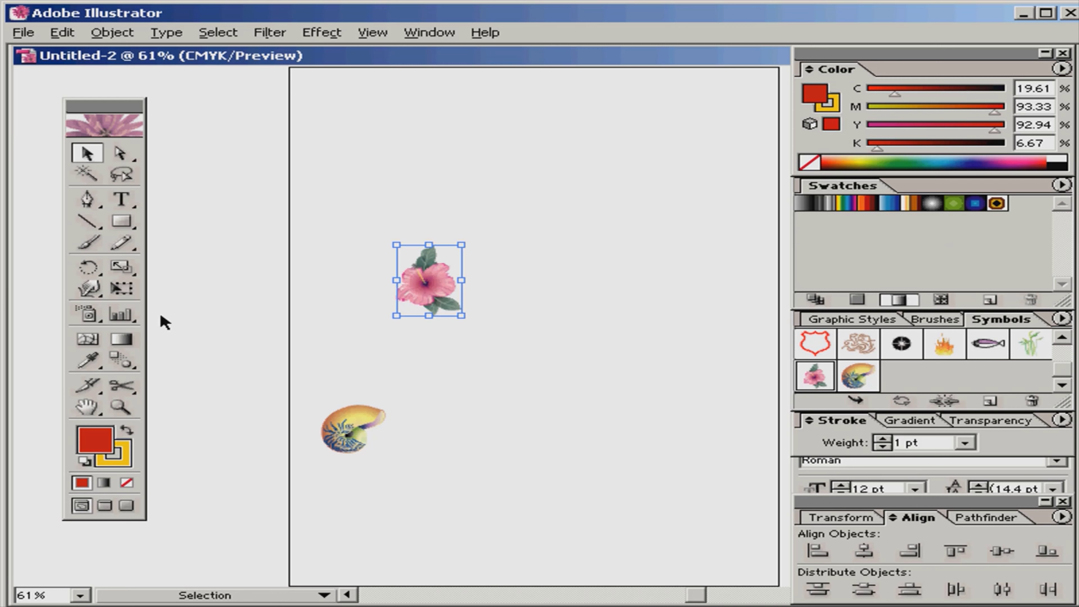
left_click(102, 321)
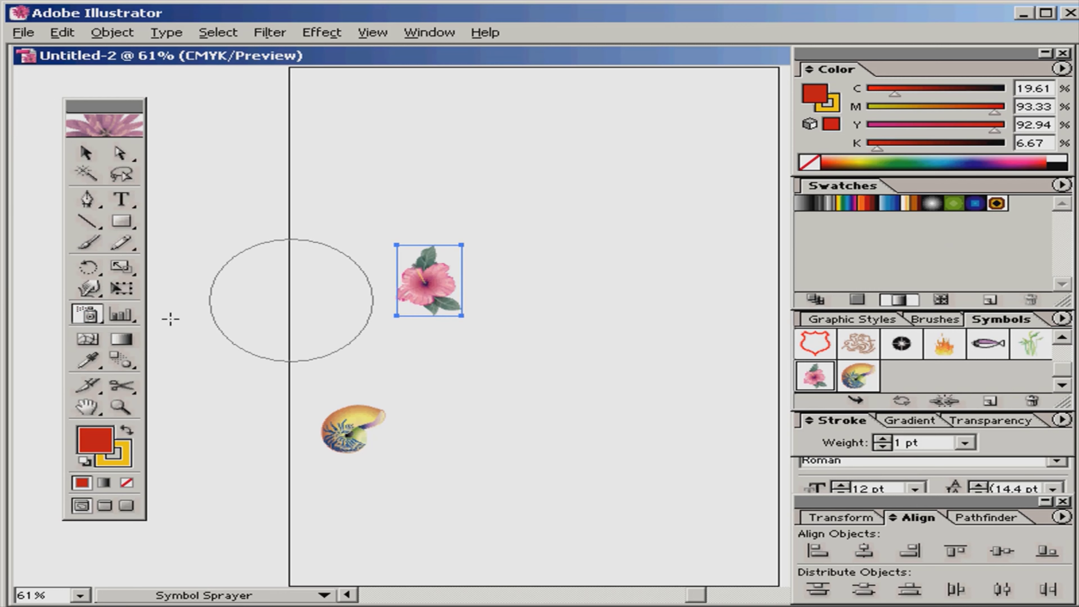
double_click(93, 319)
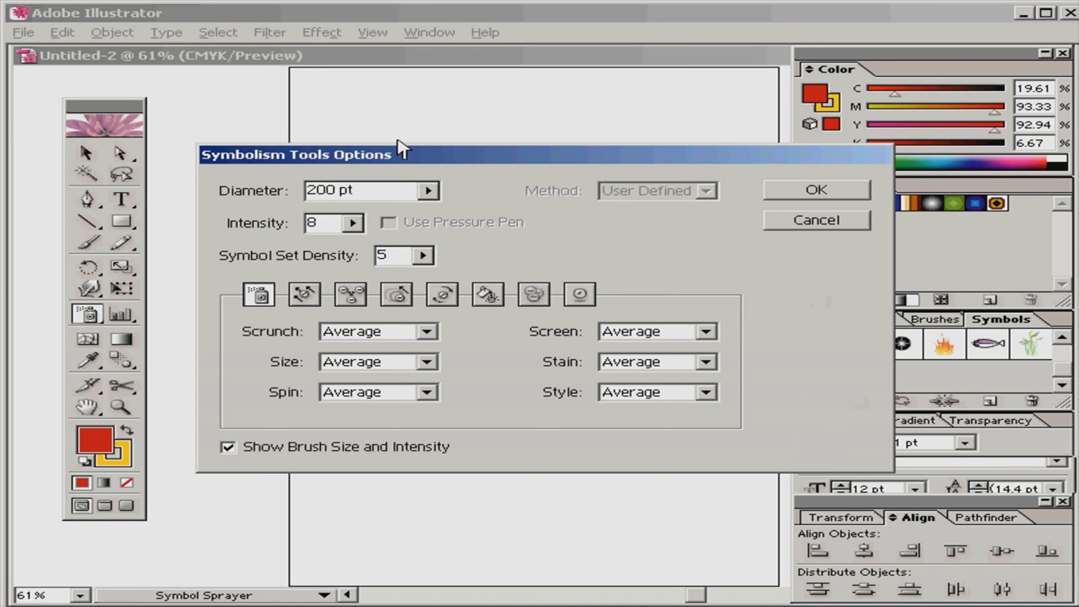
left_click_drag(409, 158, 618, 158)
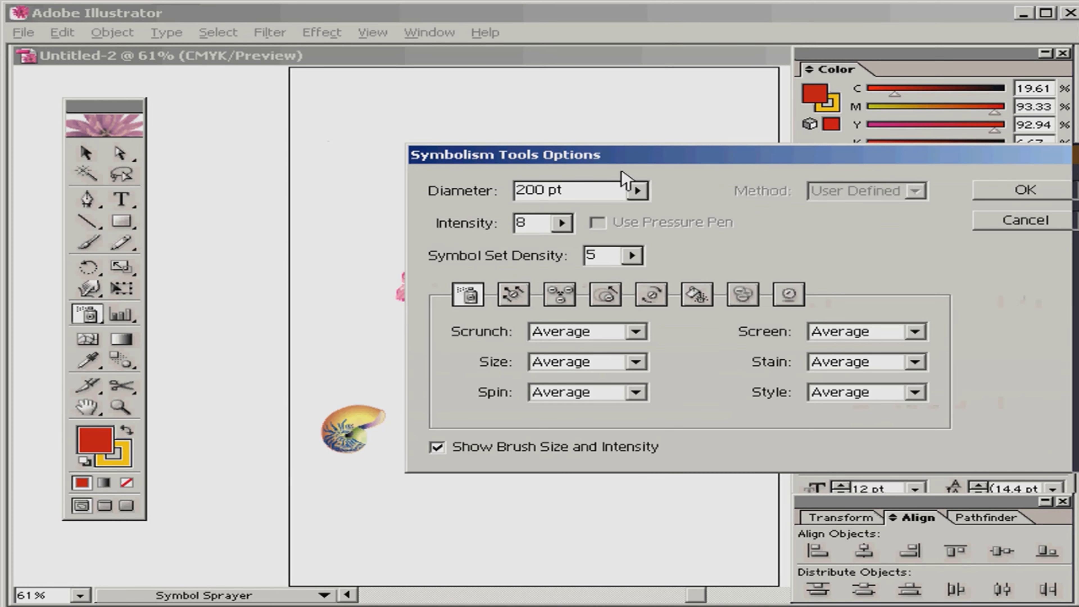
left_click(642, 191)
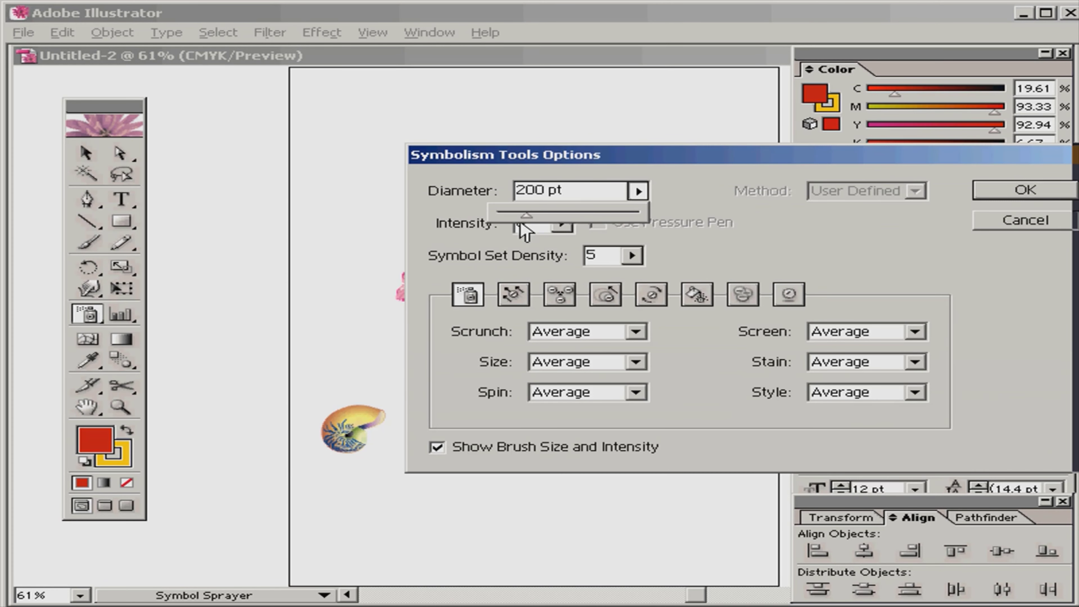
mouse_move(528, 217)
left_mouse_down()
mouse_move(503, 218)
mouse_move(513, 222)
left_mouse_up()
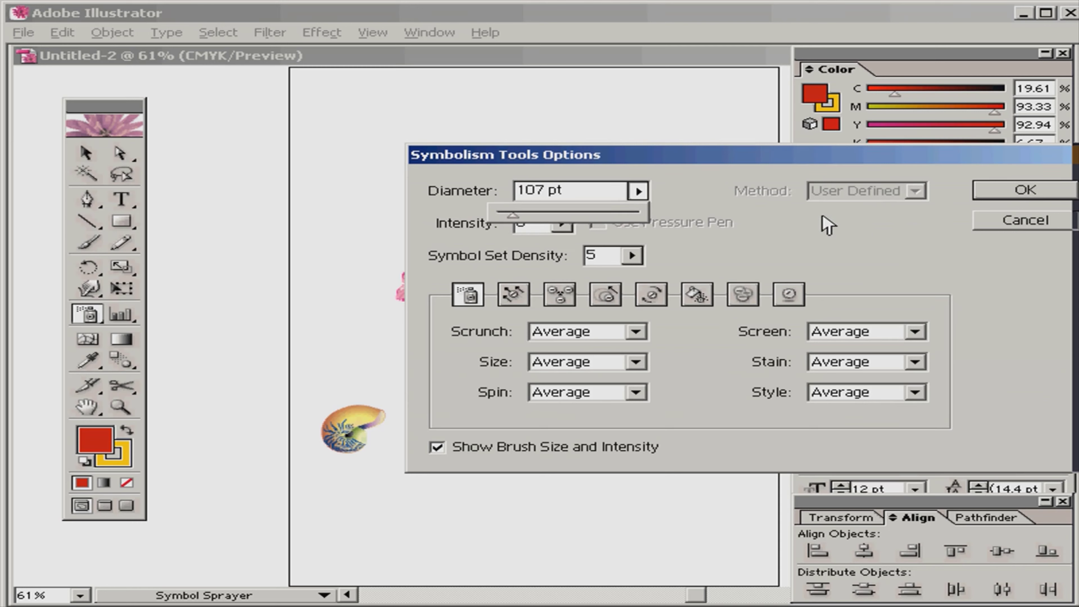
left_click(1027, 192)
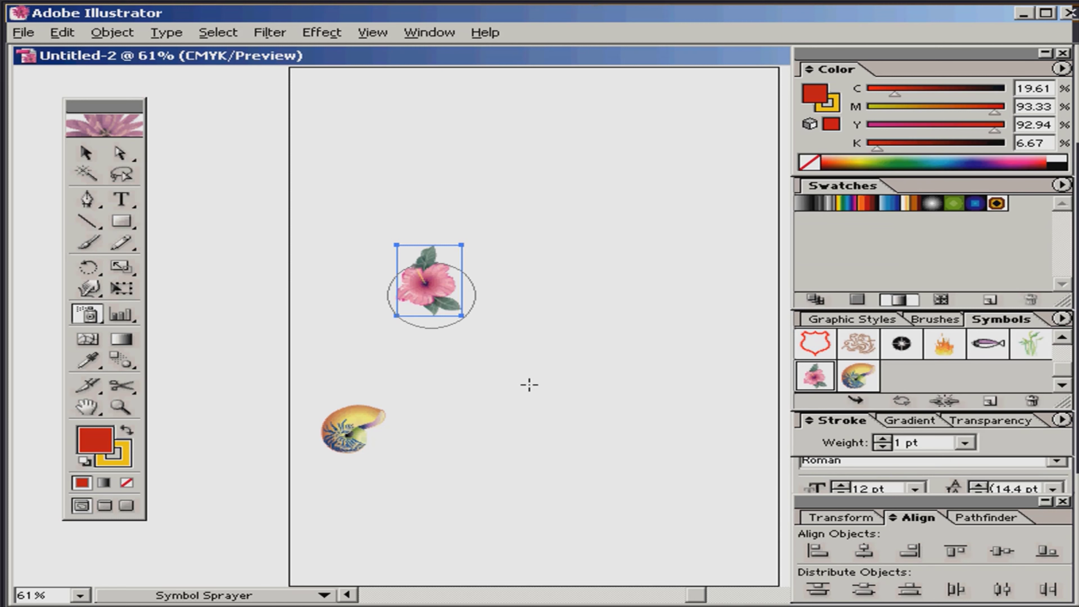
Spray pink hibiscus symbols in a curving path across the page's upper half, adding a few at the upper right.
mouse_move(529, 384)
left_mouse_down()
mouse_move(542, 241)
mouse_move(483, 233)
mouse_move(357, 281)
mouse_move(382, 238)
mouse_move(374, 190)
mouse_move(408, 240)
left_mouse_up()
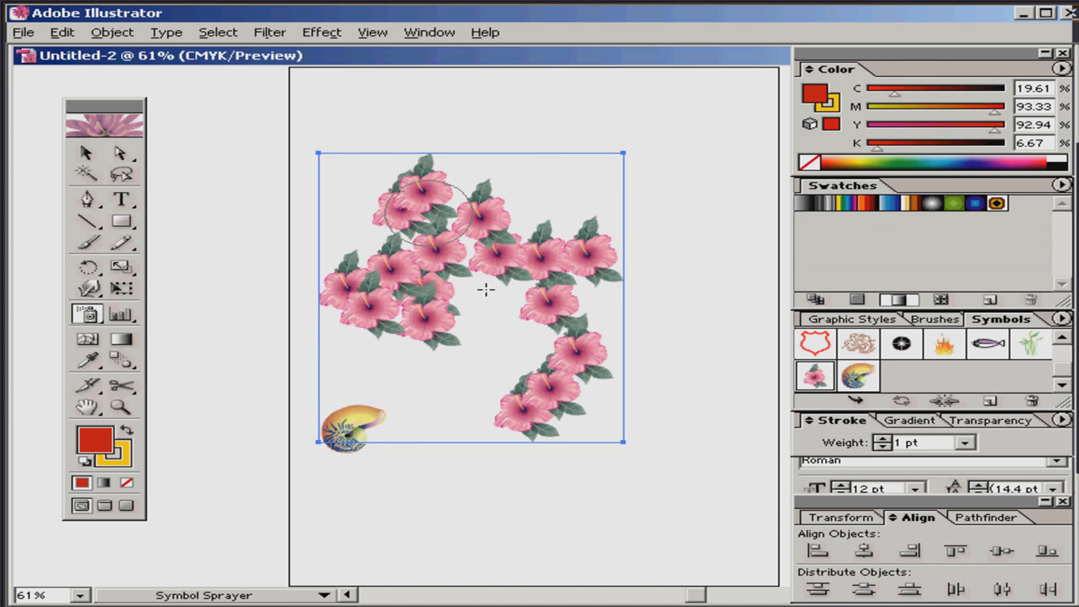
left_click_drag(531, 234, 552, 199)
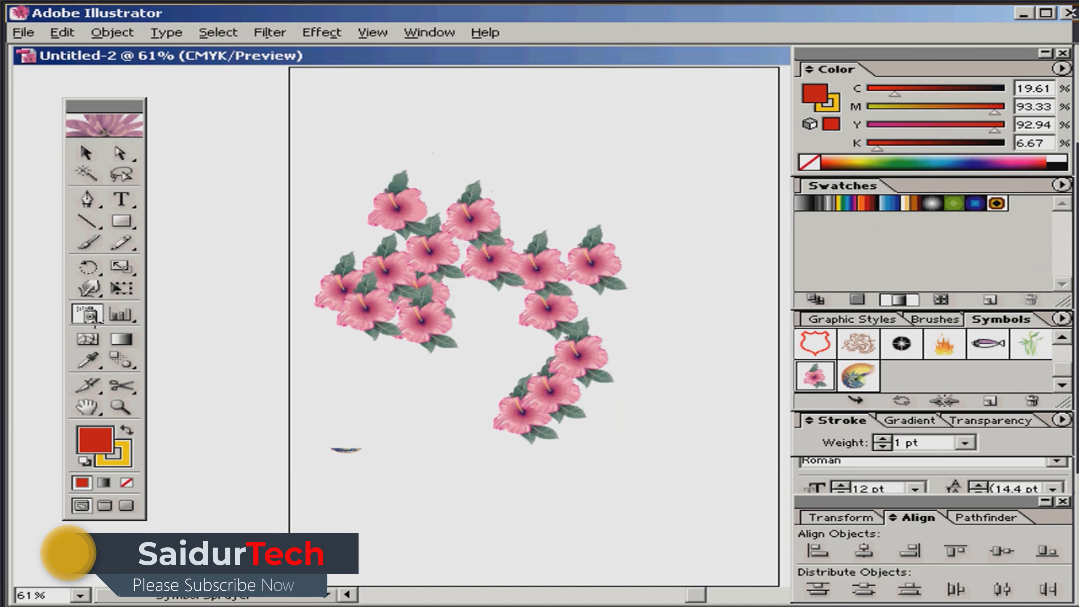
Set the fill to pale yellow and tint several hibiscus flowers at the set's upper left with the Symbol Stainer.
left_click_drag(96, 319, 289, 325)
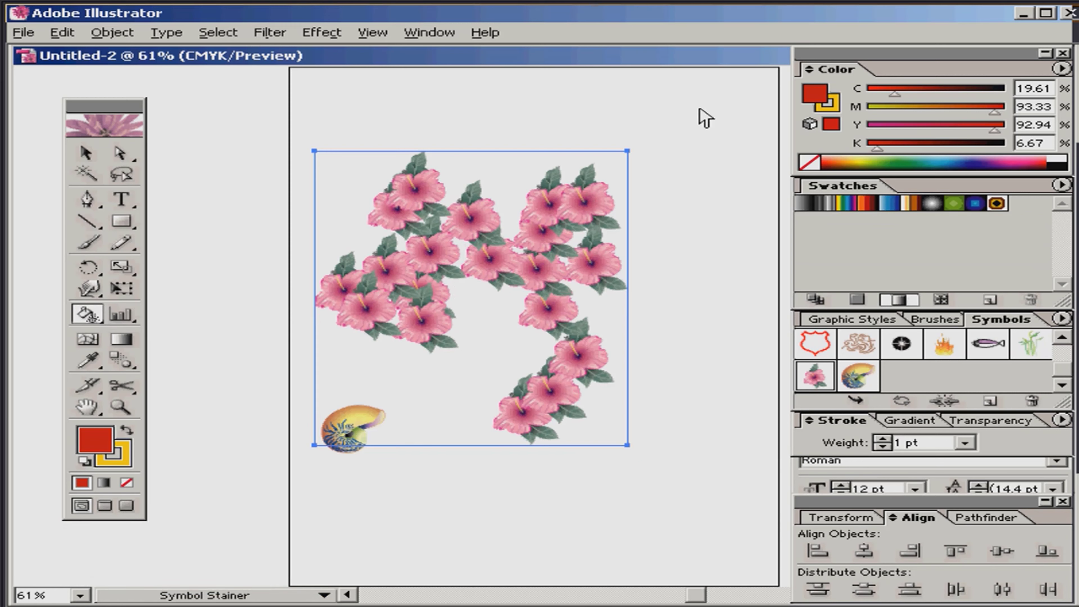
left_click(858, 157)
left_click(858, 156)
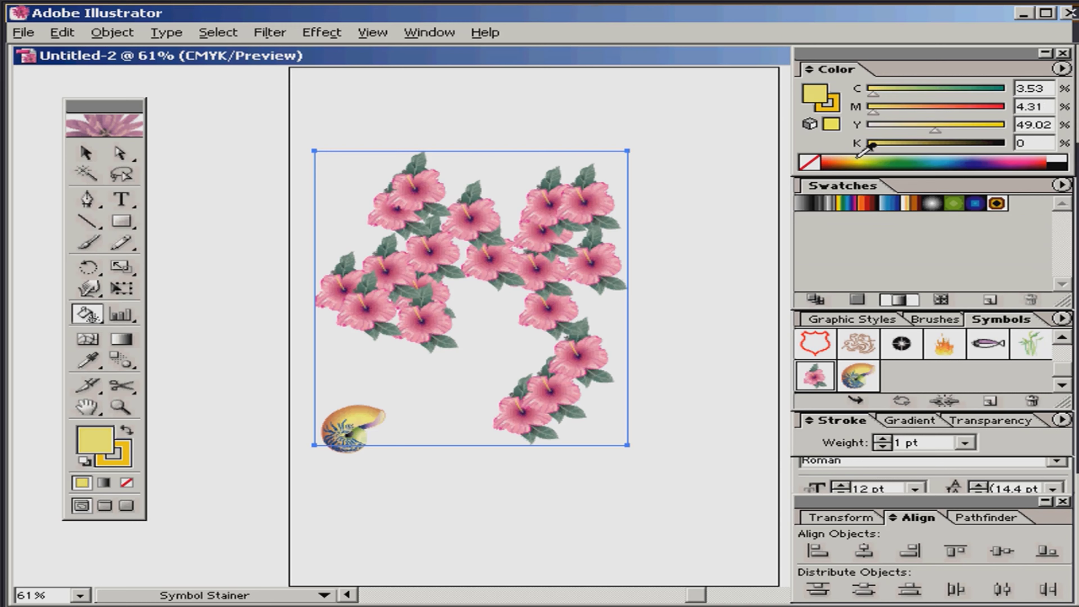
left_click_drag(339, 260, 398, 271)
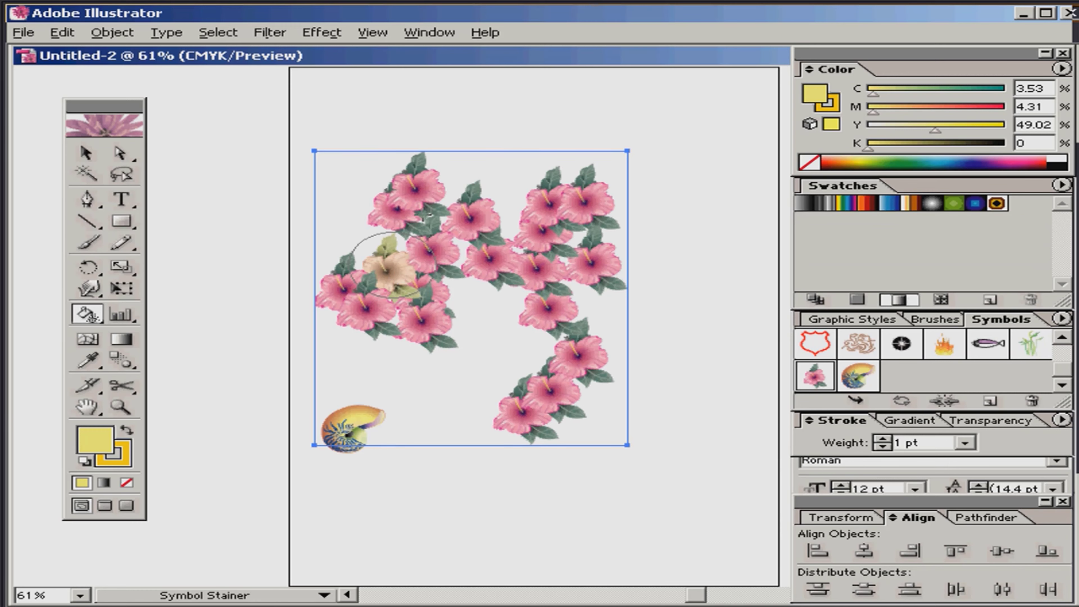
left_click(424, 204)
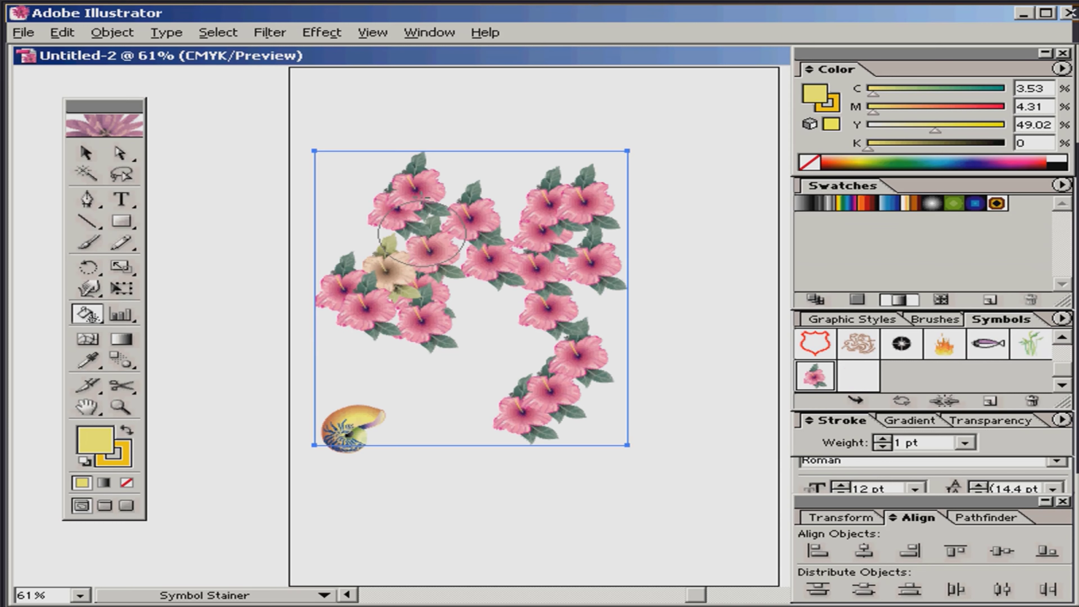
left_click(426, 216)
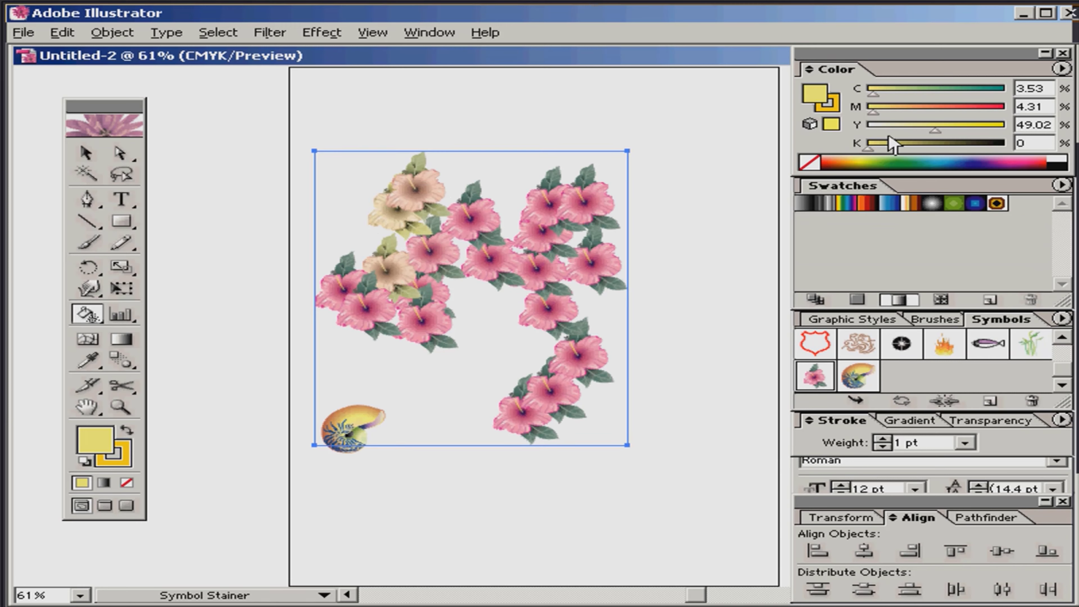
Change the fill to green and tint the hibiscus flowers at the set's upper right with the Symbol Stainer.
left_click(897, 160)
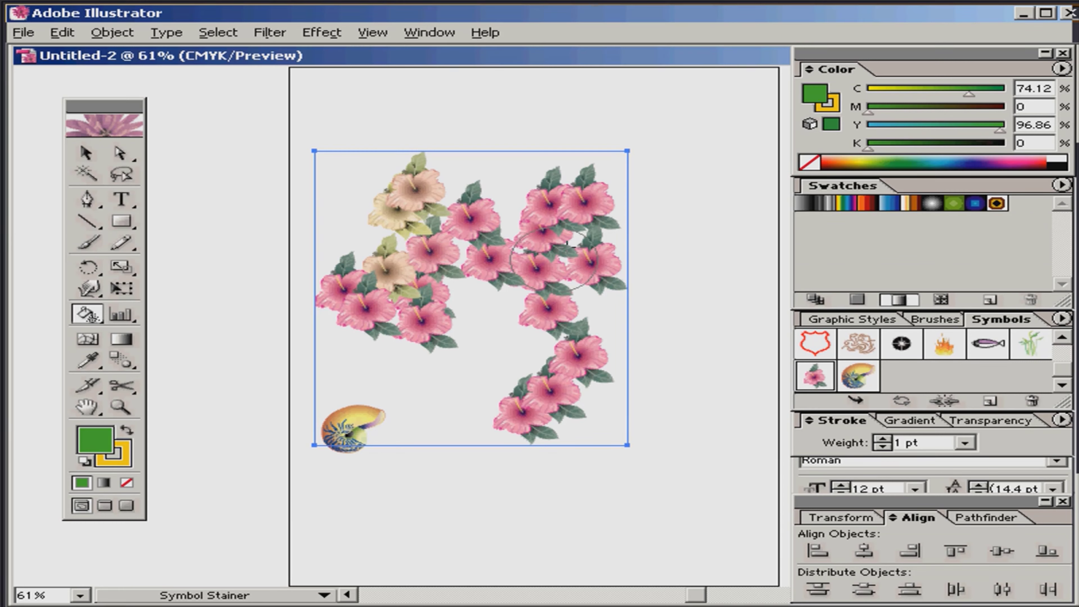
left_click_drag(568, 241, 564, 244)
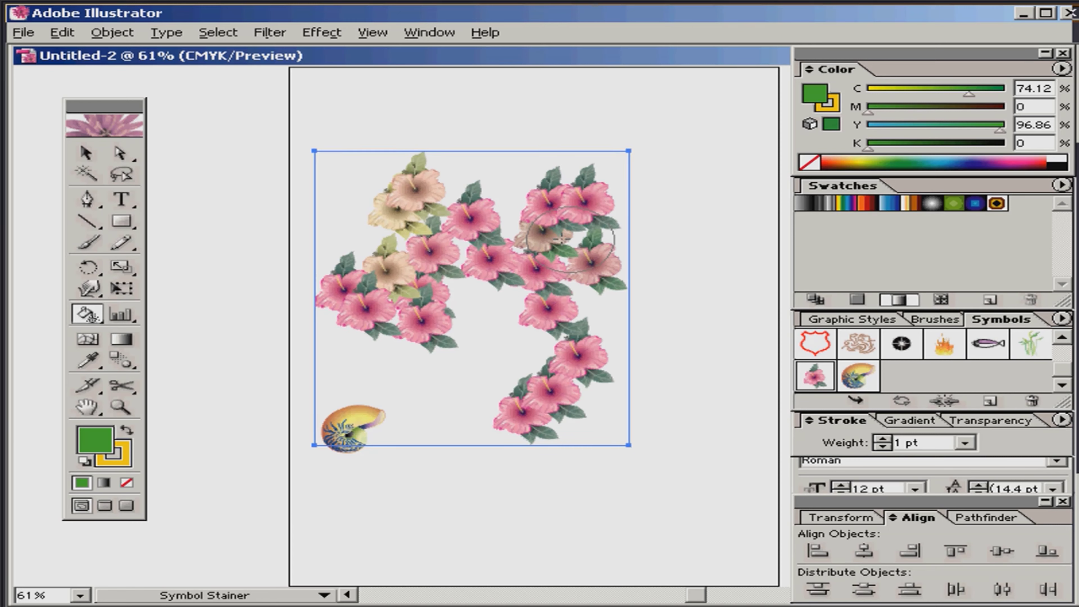
left_click(562, 239)
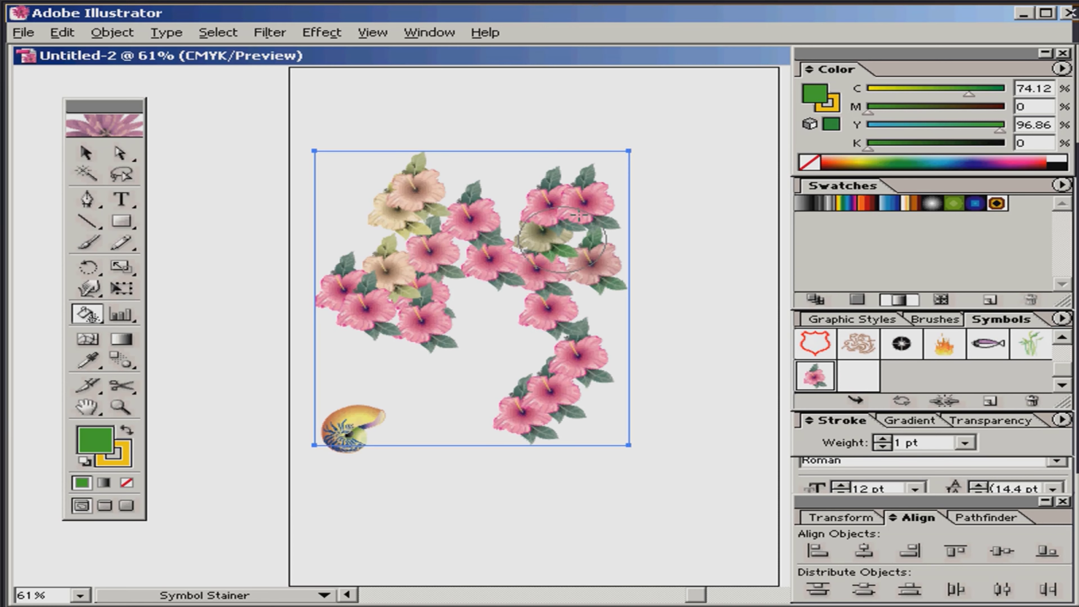
left_click(580, 214)
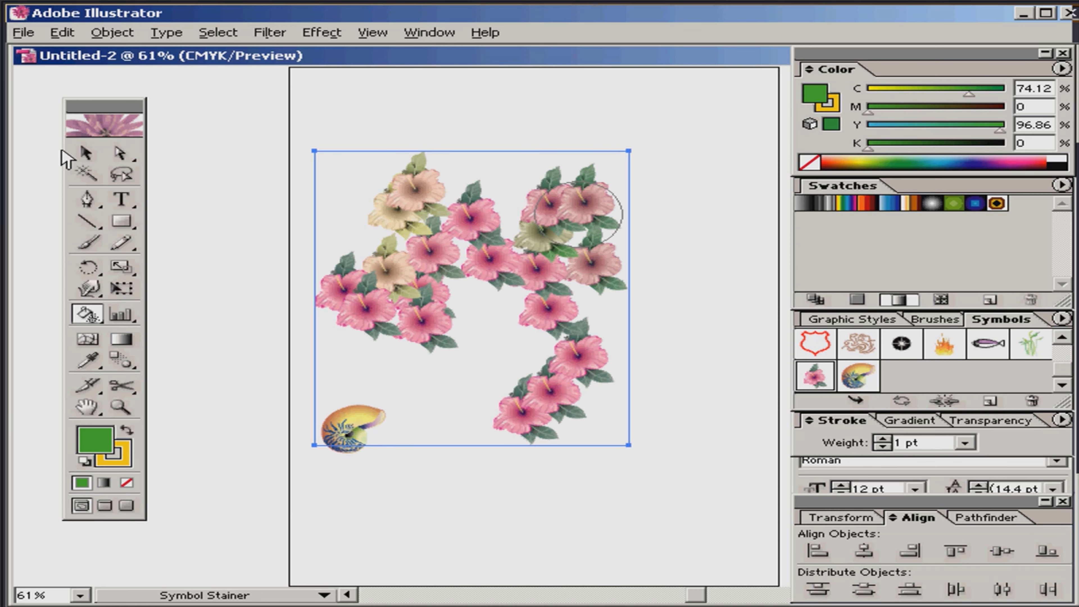
Move the whole hibiscus set to the upper-right part of the page with the Selection tool.
left_click(86, 153)
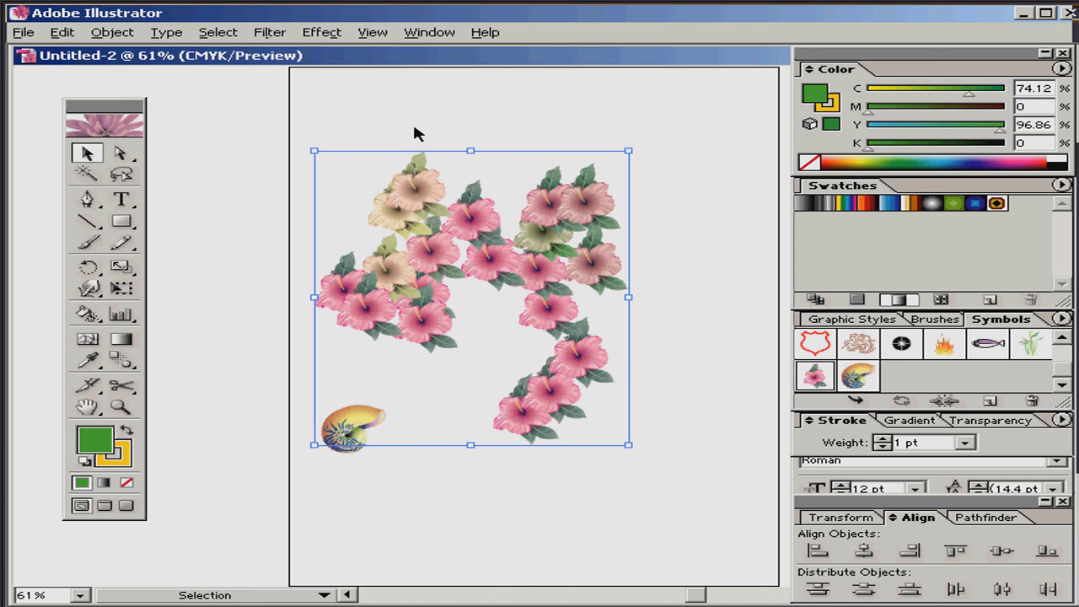
left_click_drag(421, 218, 560, 150)
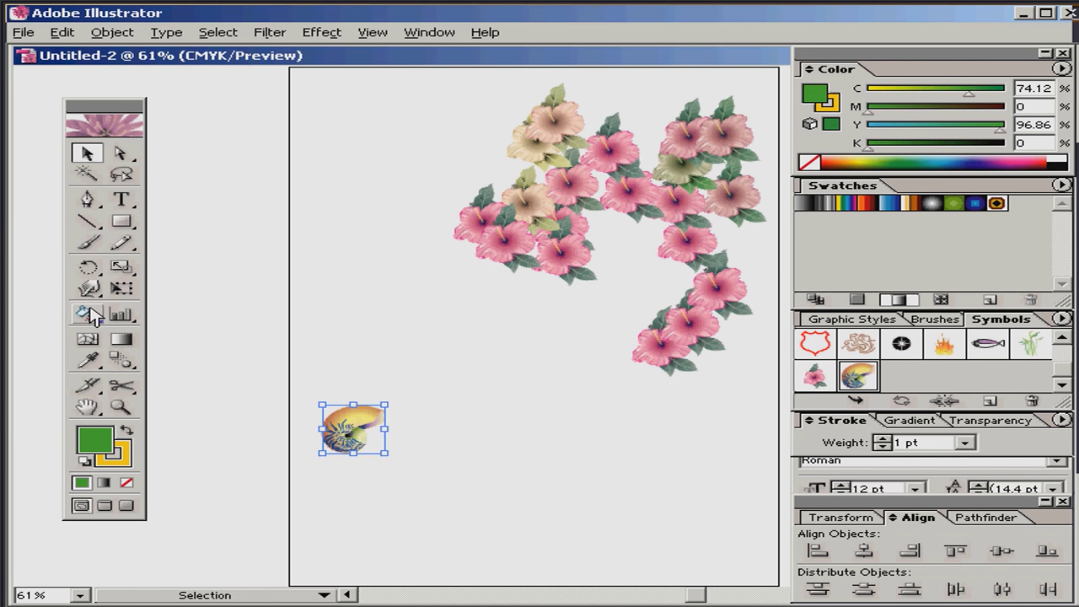
Spray more nautilus shell symbols around the selected shell across the page's lower-left area with the Symbol Sprayer.
left_click_drag(94, 318, 113, 317)
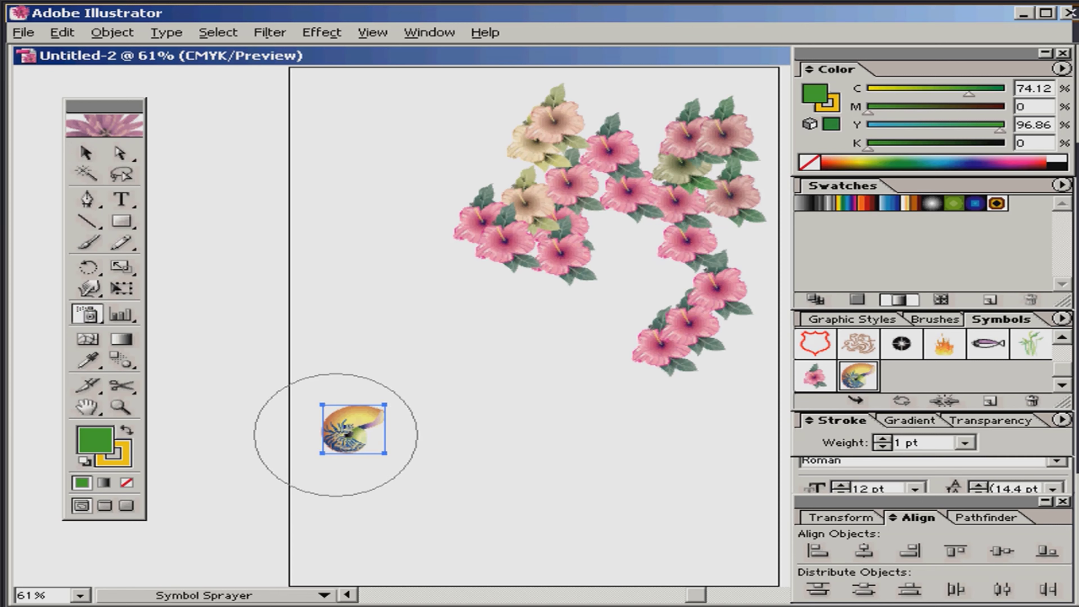
mouse_move(398, 371)
left_mouse_down()
mouse_move(482, 403)
mouse_move(523, 438)
mouse_move(454, 459)
mouse_move(434, 453)
mouse_move(439, 430)
mouse_move(394, 432)
mouse_move(387, 455)
mouse_move(373, 454)
left_mouse_up()
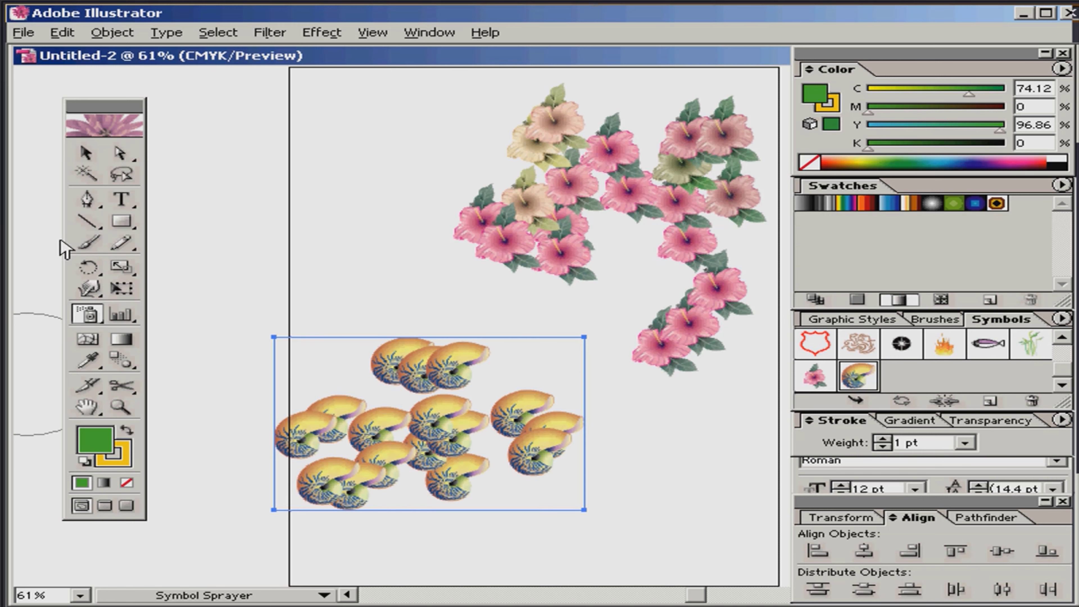
left_click(87, 154)
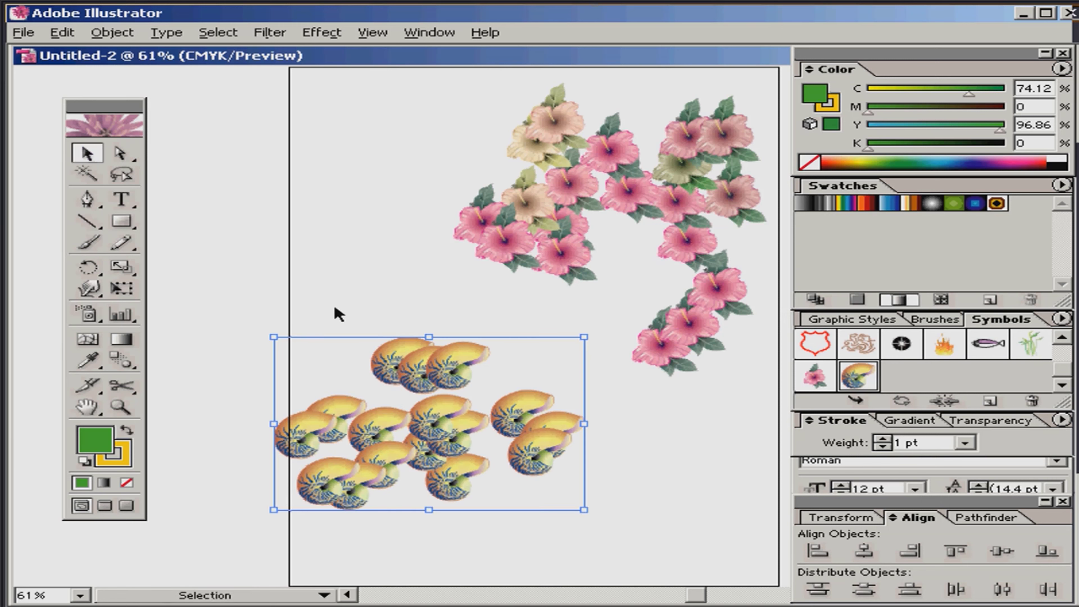
left_click(337, 315)
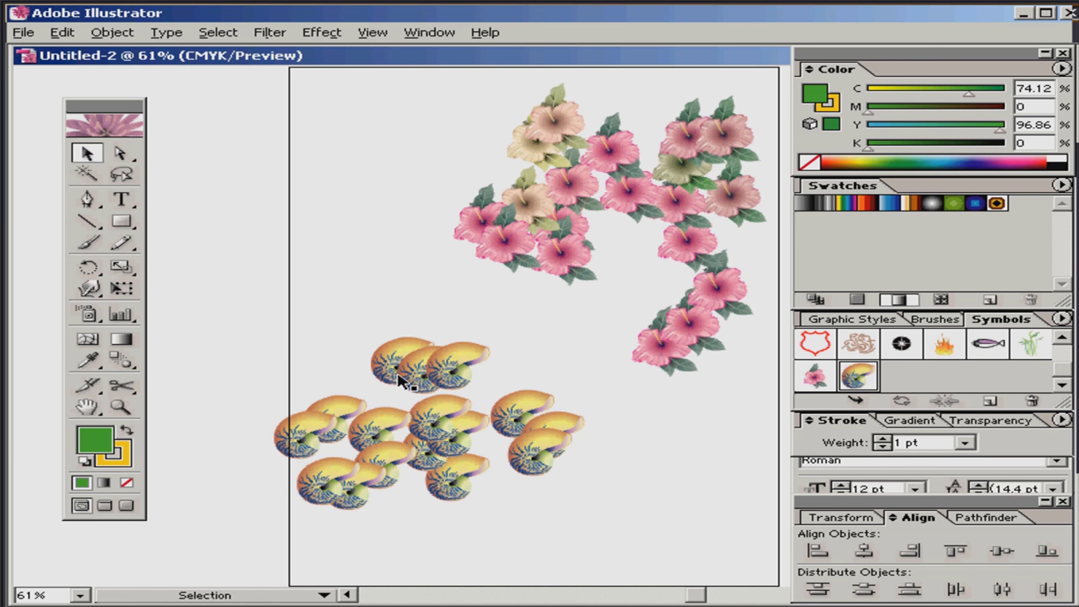
Move the shell set slightly up and to the left, and delete it from the page.
mouse_move(395, 353)
left_mouse_down()
mouse_move(393, 309)
mouse_move(407, 348)
left_mouse_up()
left_click(250, 287)
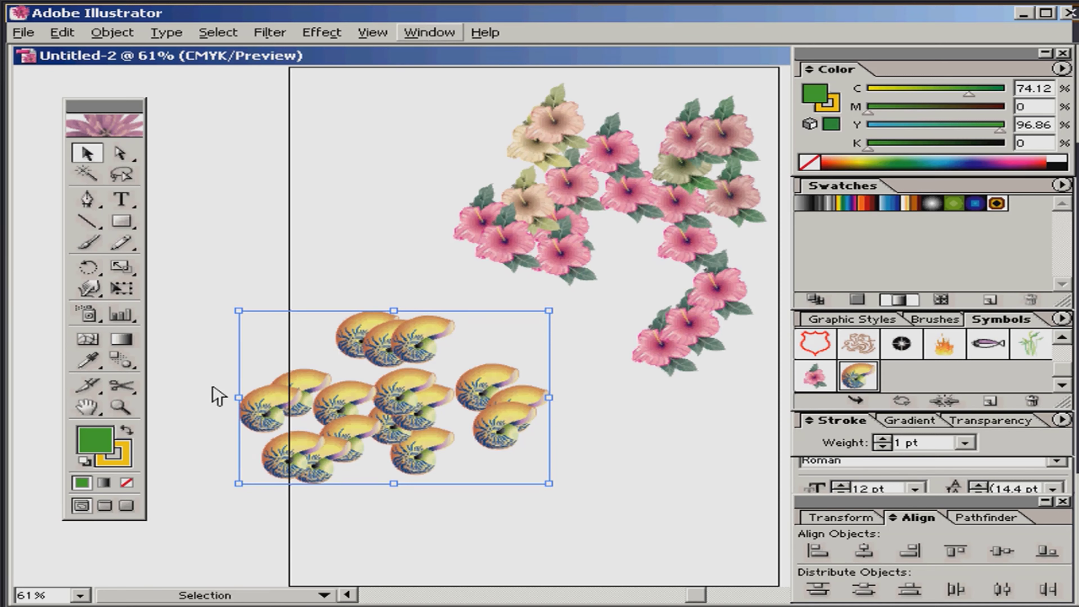
key("Delete")
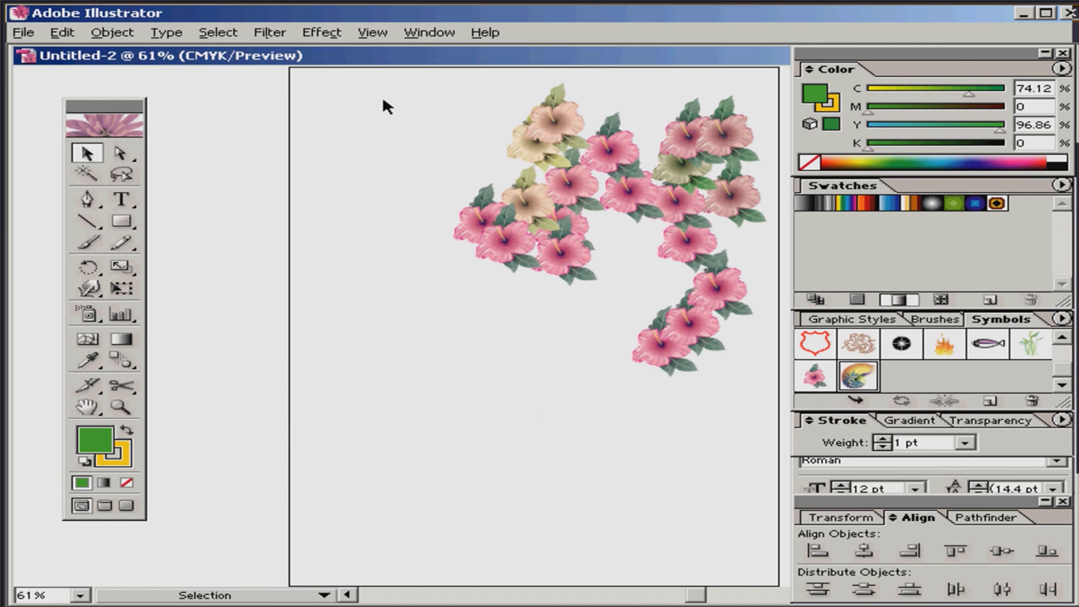
Load the 3D Symbols library and place its yellow house symbol on the page.
left_click(430, 33)
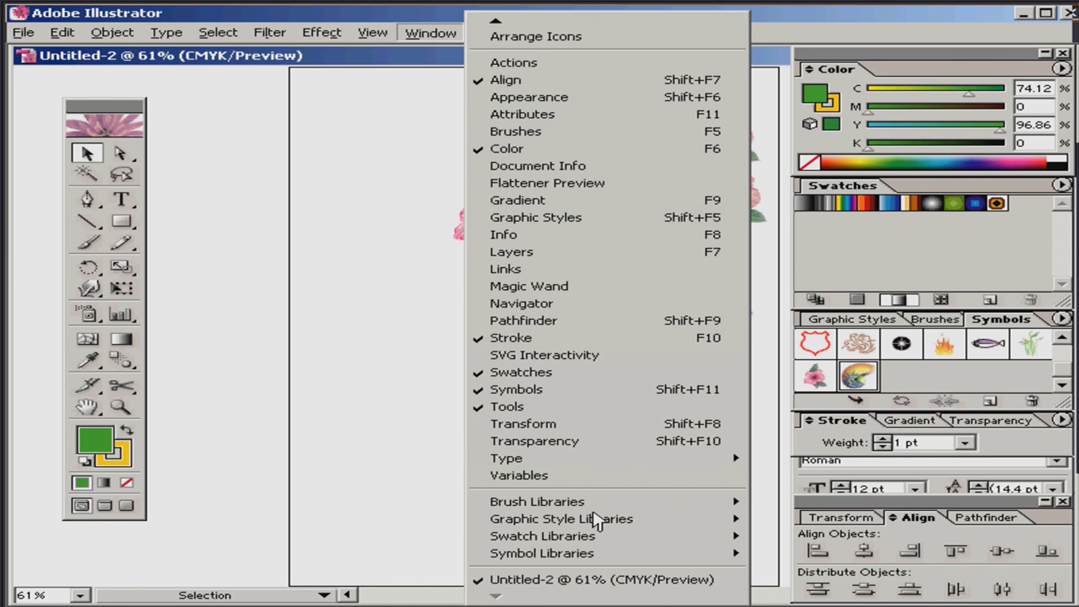
mouse_move(588, 555)
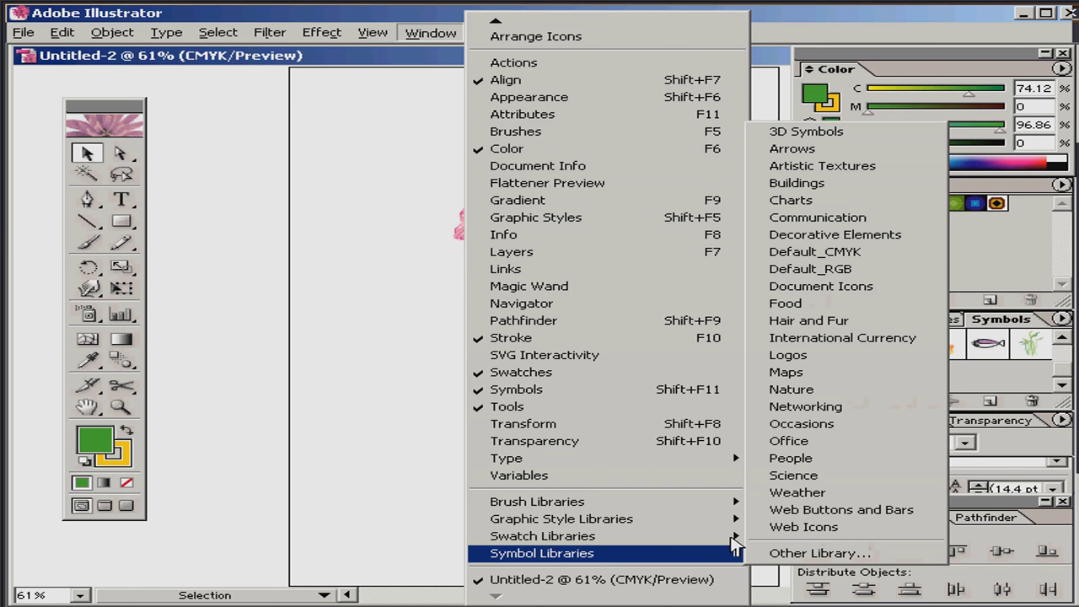
left_click(826, 135)
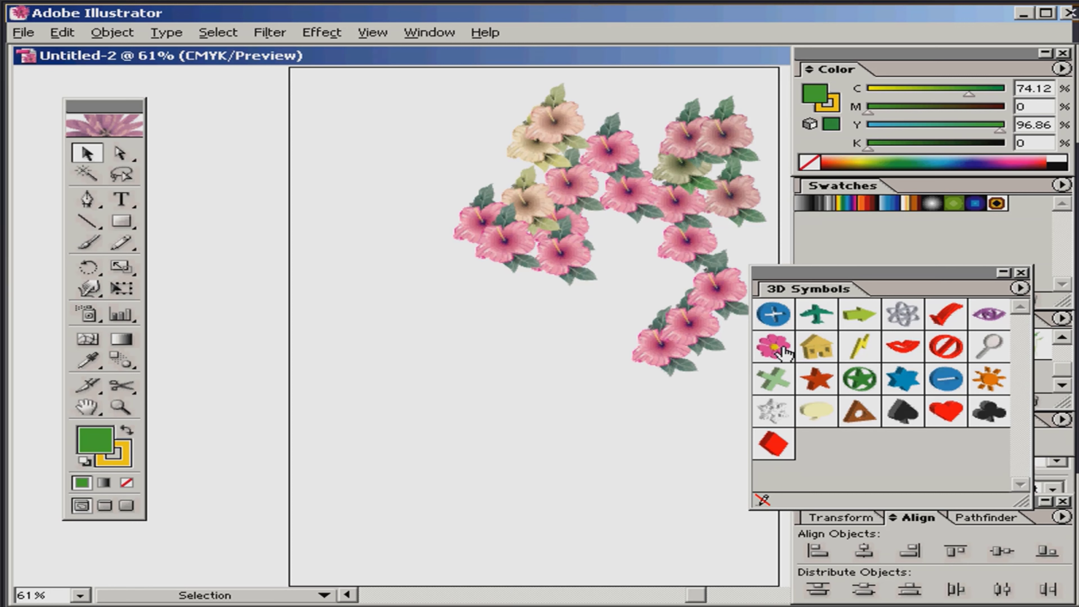
left_click_drag(817, 353, 528, 477)
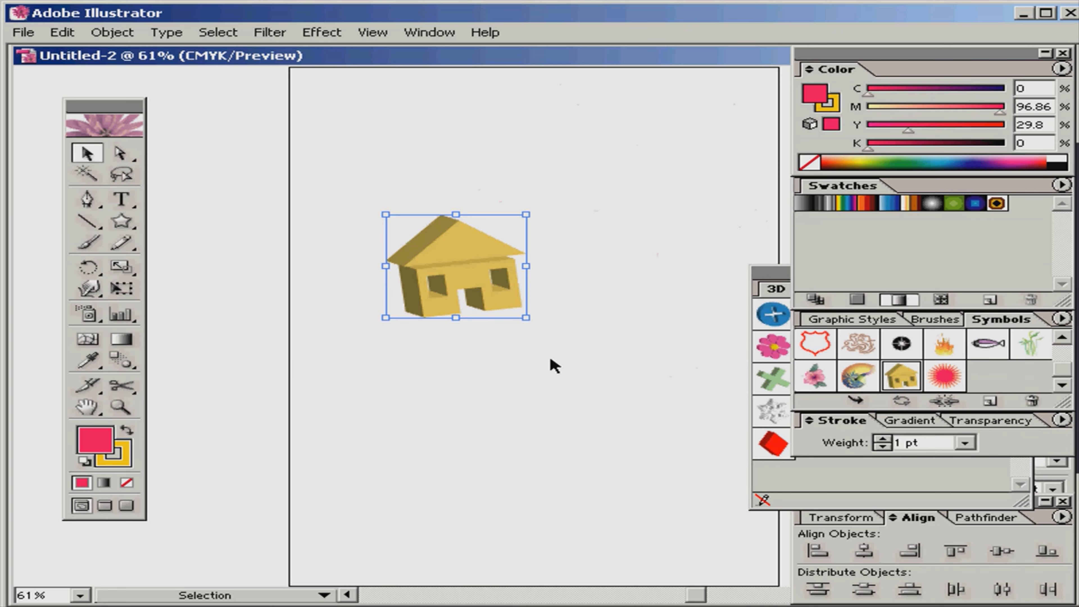
Select the yellow house on the page and delete it.
left_click(550, 366)
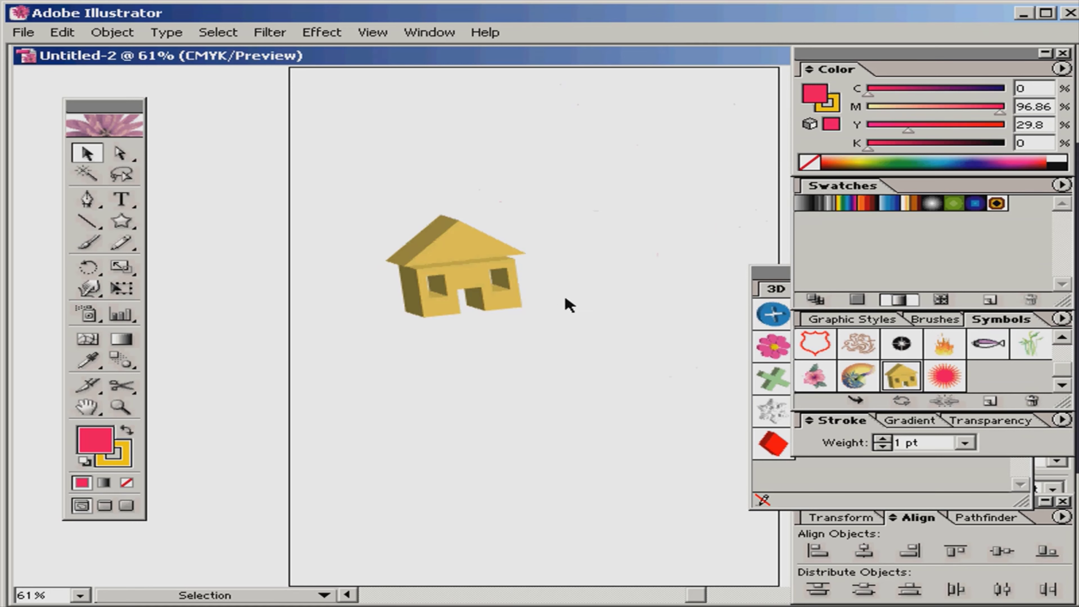
left_click(429, 298)
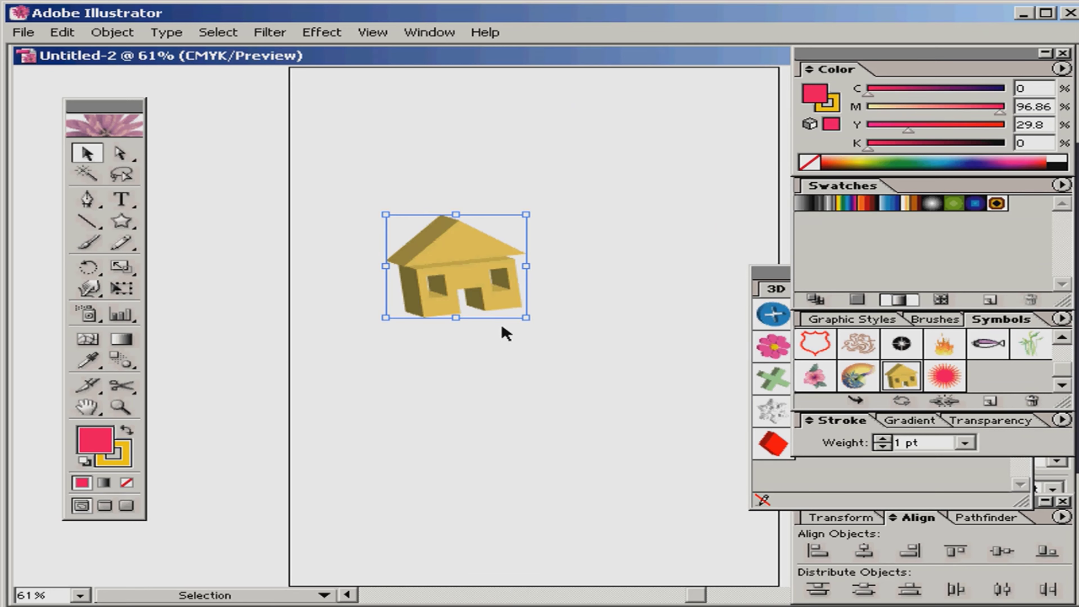
key("Delete")
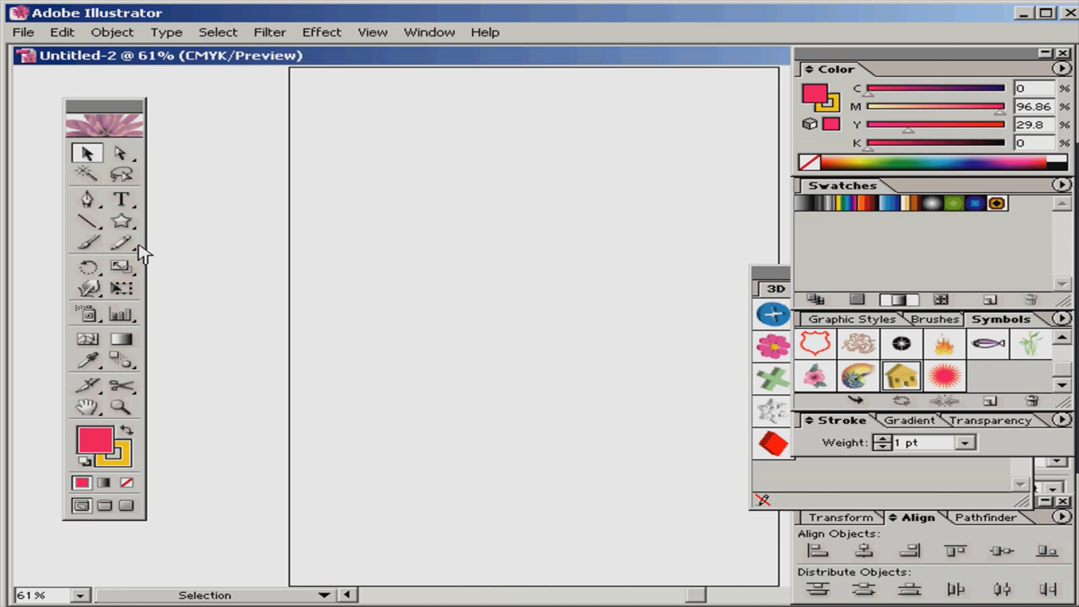
Draw a small many-pointed star with a pink fill and yellow stroke near the page's centre.
left_click(120, 222)
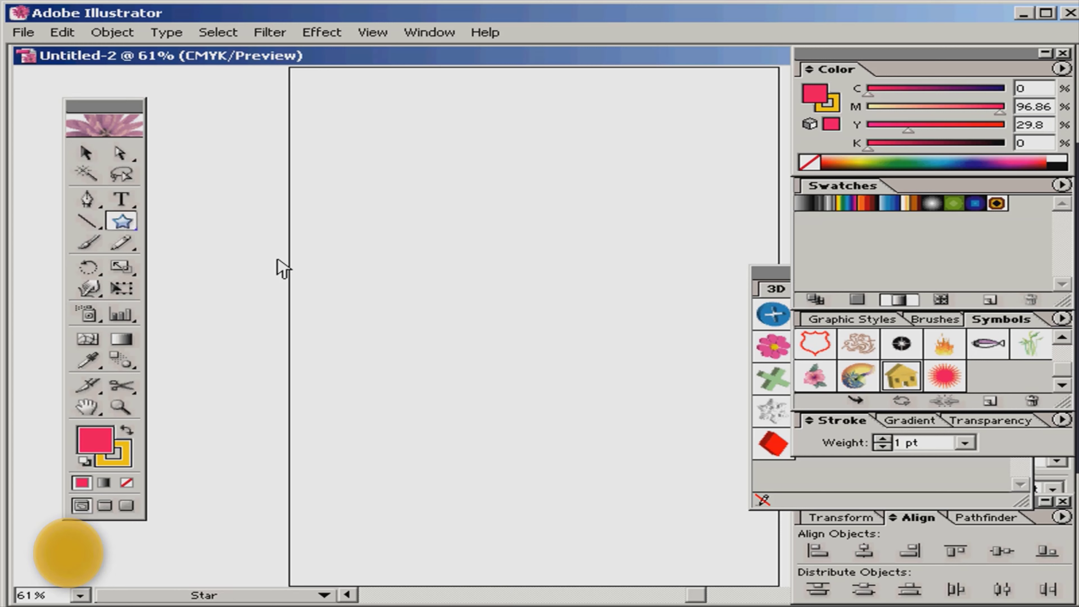
left_click_drag(492, 335, 519, 354)
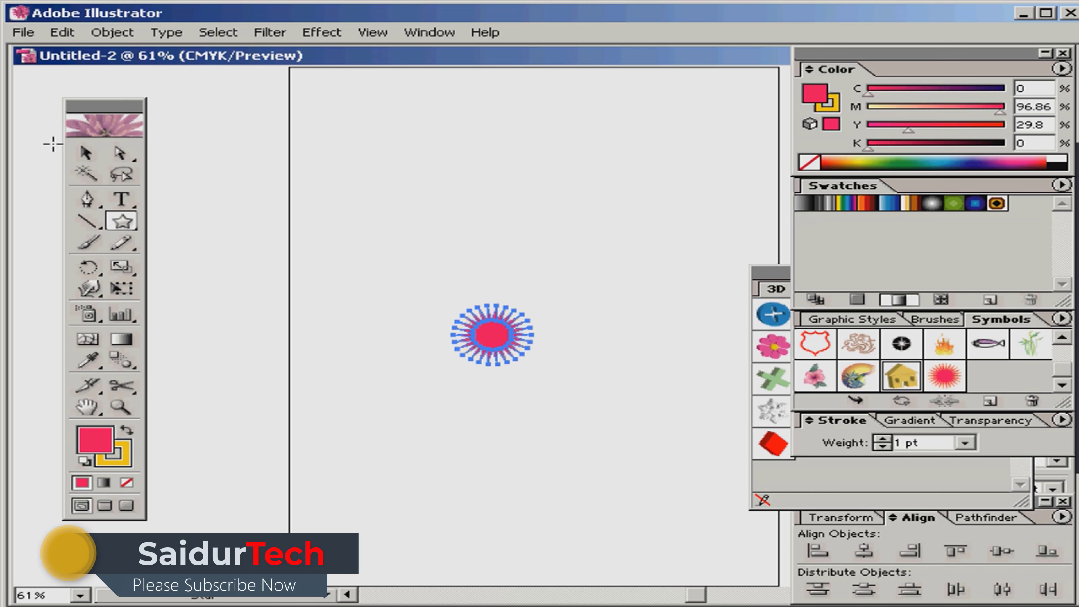
left_click(85, 154)
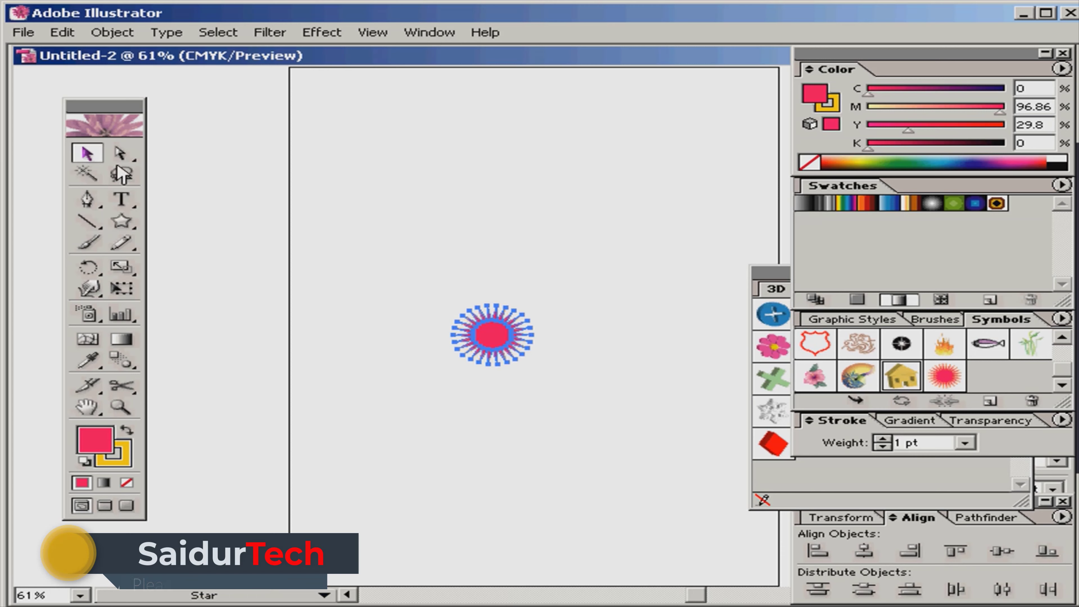
Store the pink star as a new symbol beside the hibiscus symbol, and delete the original artwork from the page.
left_click(495, 252)
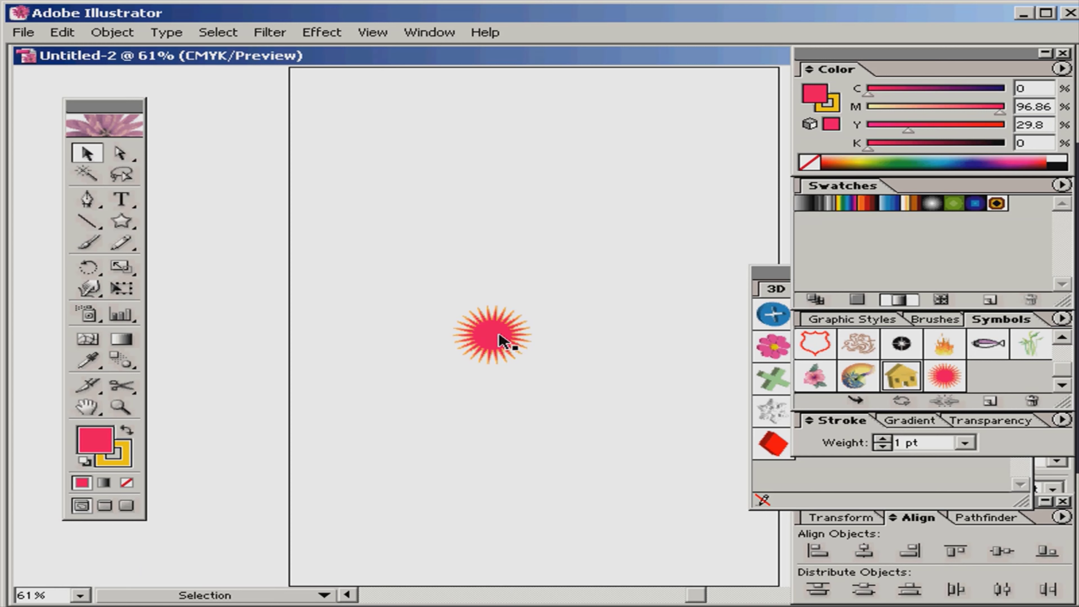
mouse_move(501, 342)
left_mouse_down()
mouse_move(820, 376)
mouse_move(821, 404)
mouse_move(844, 388)
mouse_move(839, 376)
left_mouse_up()
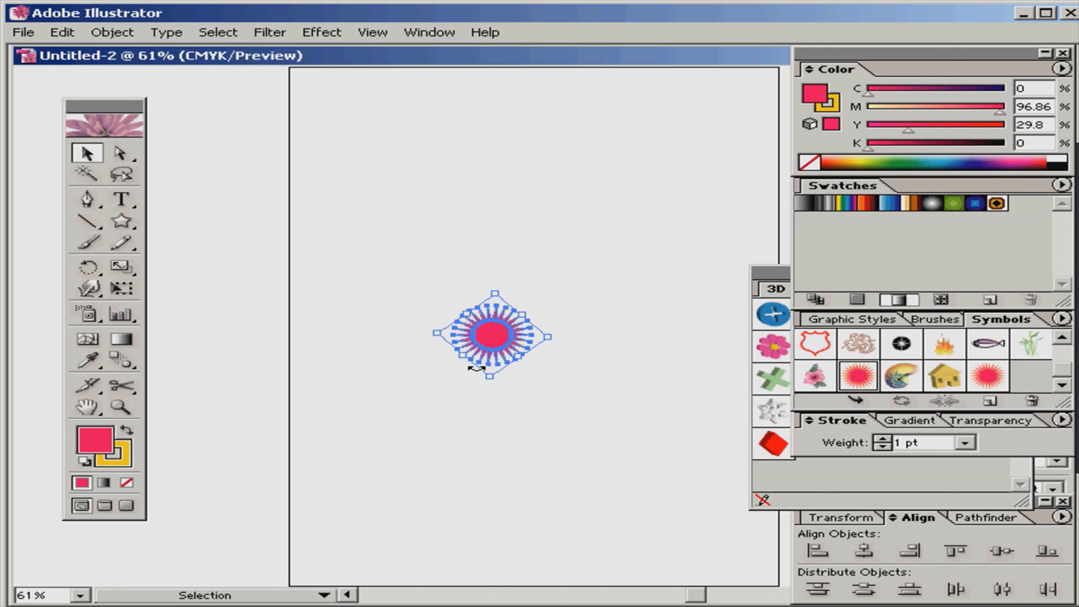
key("Delete")
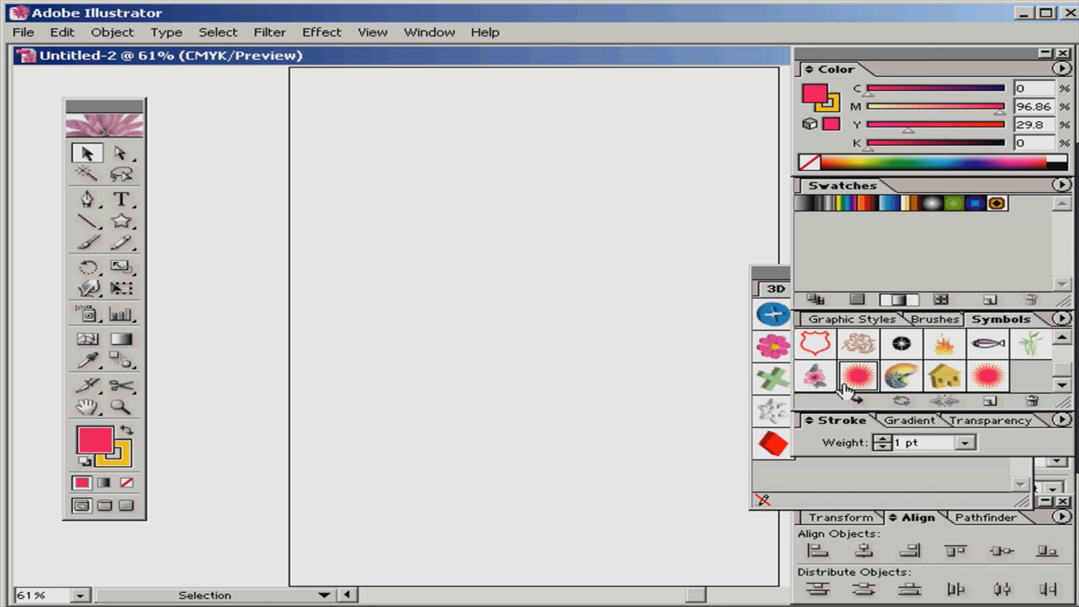
Place the new pink star symbol on the page and spray more copies of it across the upper half with the Symbol Sprayer.
left_click_drag(859, 380, 453, 326)
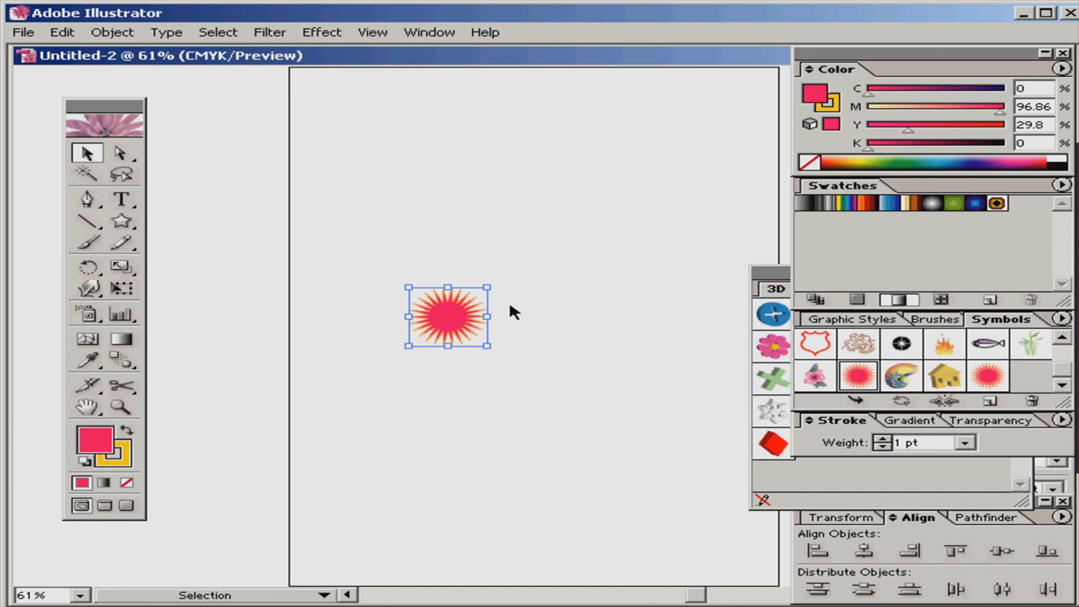
left_click(88, 313)
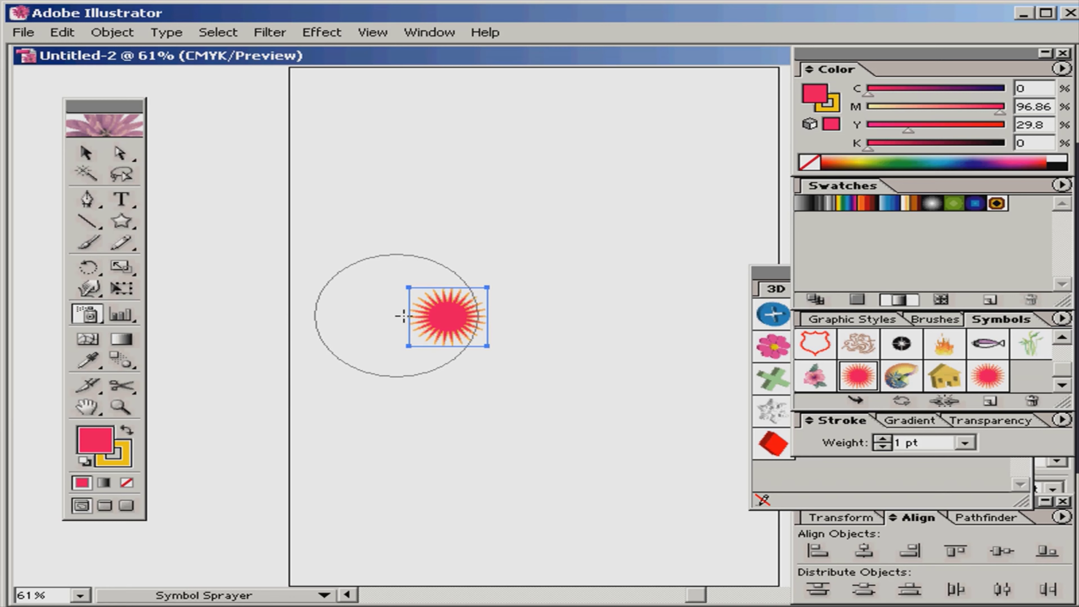
mouse_move(396, 307)
left_mouse_down()
mouse_move(374, 280)
mouse_move(431, 216)
mouse_move(467, 205)
mouse_move(556, 281)
mouse_move(557, 239)
left_mouse_up()
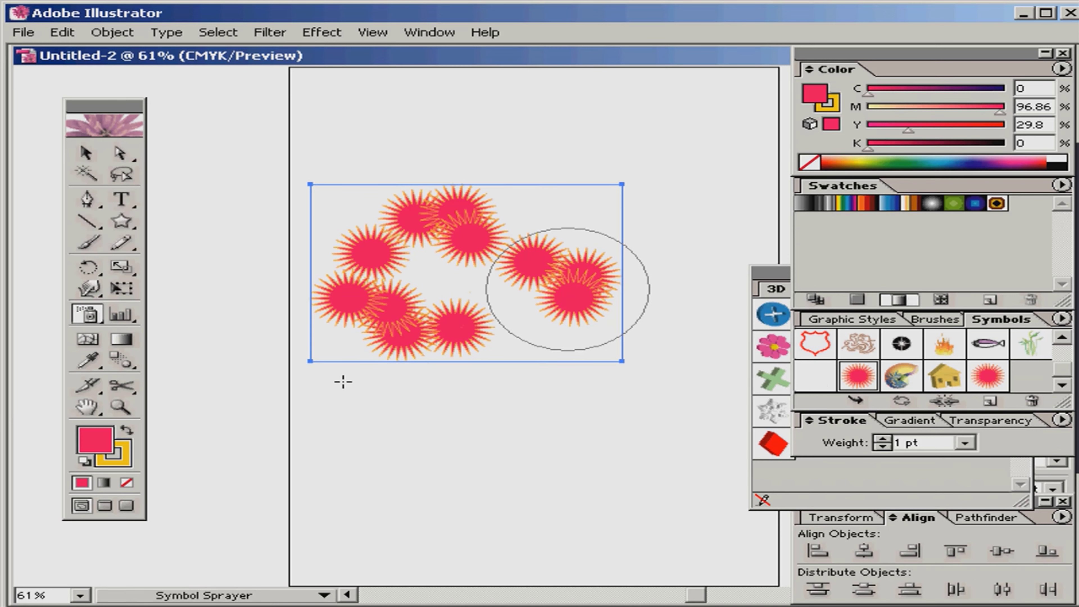
Fade the star symbols at the set's lower left with the Symbol Screener, and deselect the set.
mouse_move(87, 315)
left_mouse_down()
mouse_move(263, 331)
mouse_move(313, 323)
mouse_move(350, 335)
mouse_move(367, 316)
mouse_move(400, 334)
left_mouse_up()
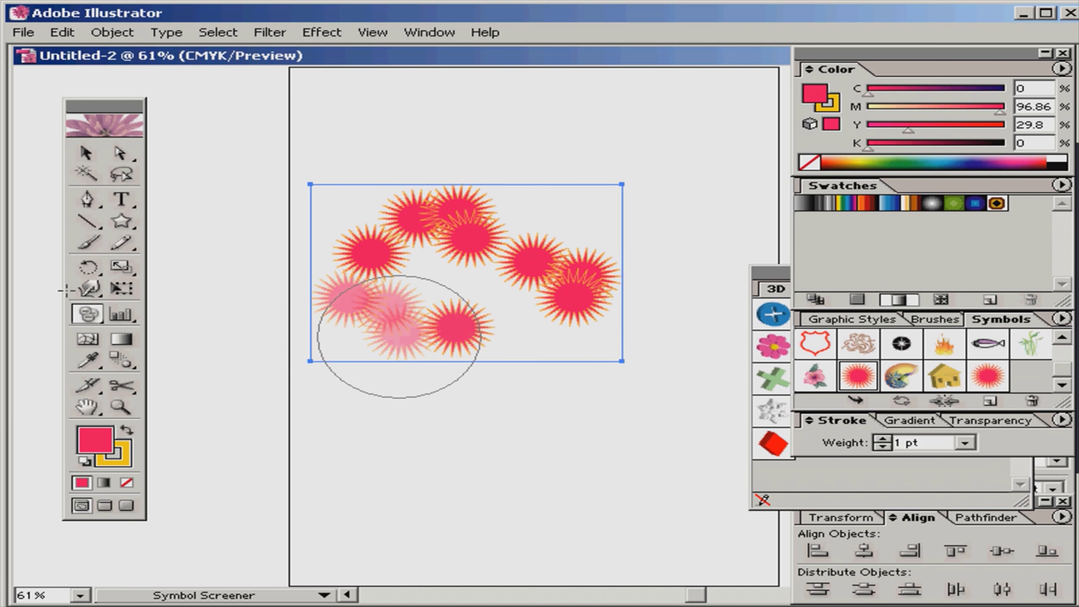
left_click(86, 153)
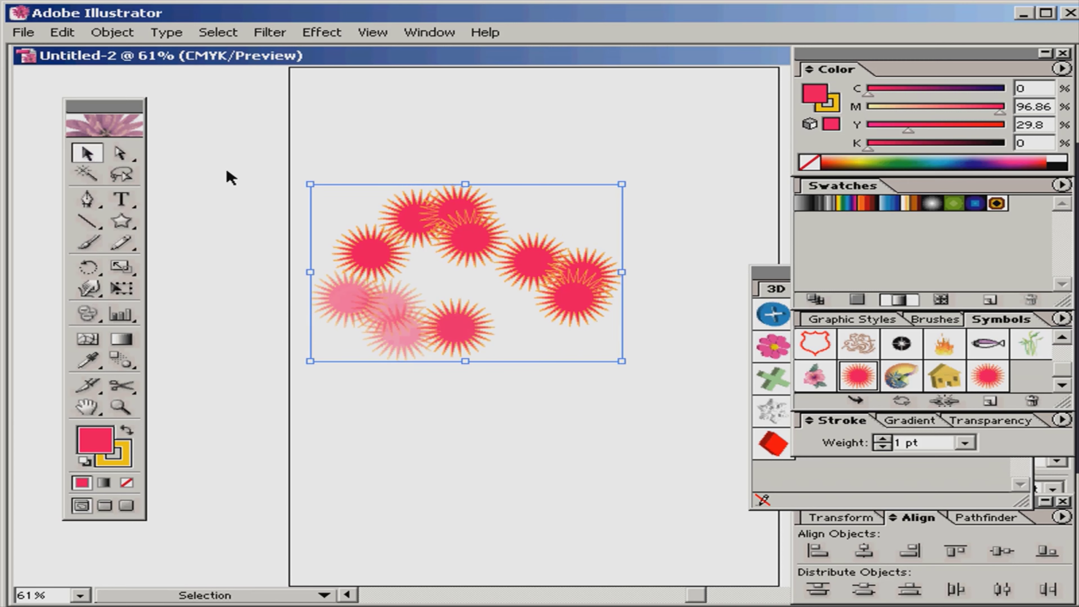
left_click(225, 225)
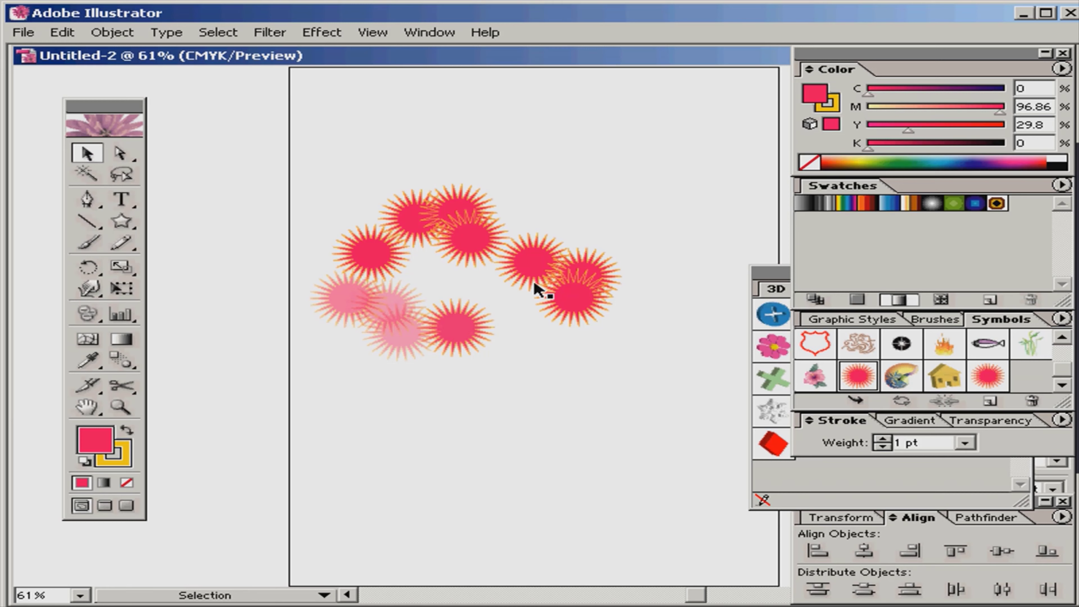